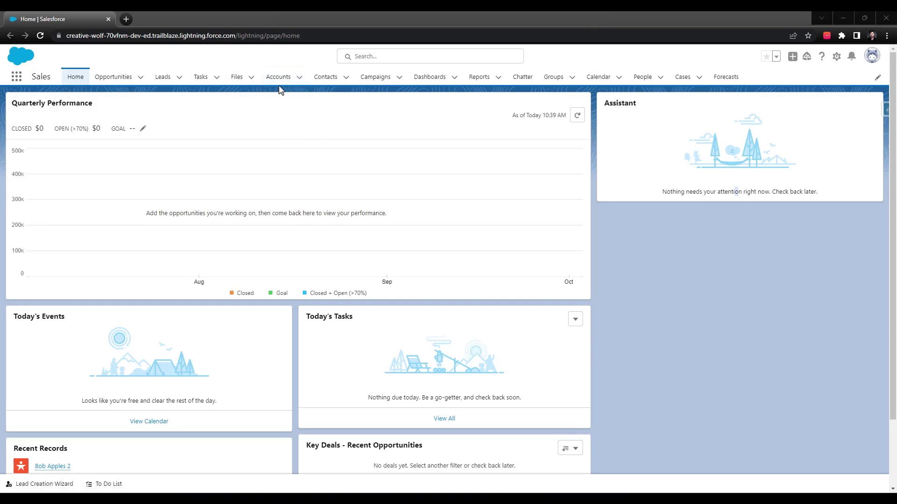
Step: Open Accounts and Opportunities in new browser tabs, then show the Accounts list
middle_click(282, 84)
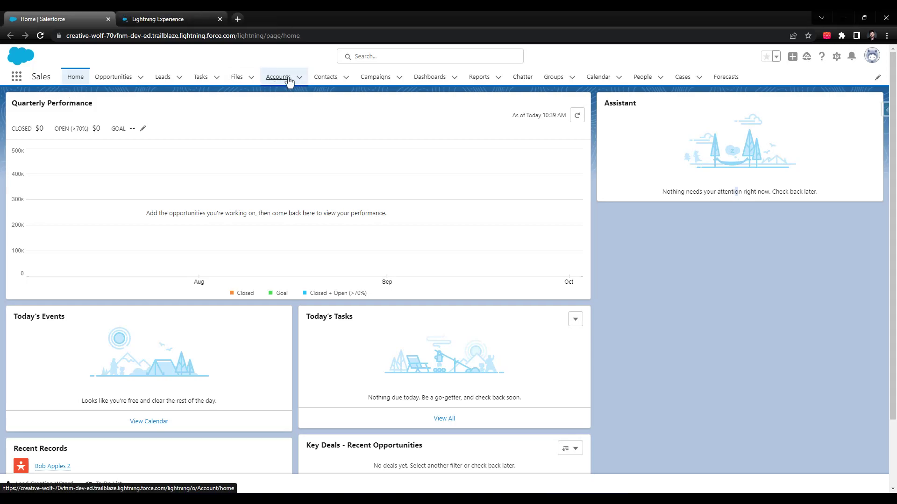
middle_click(120, 77)
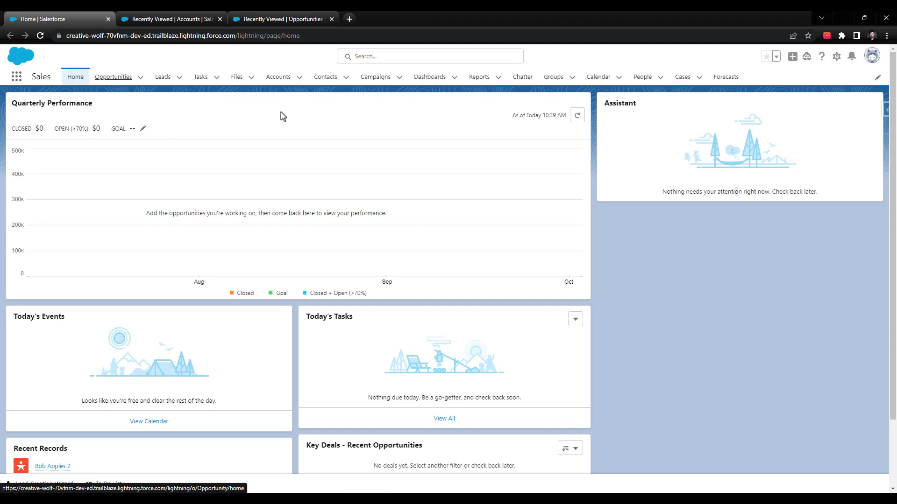
left_click(160, 20)
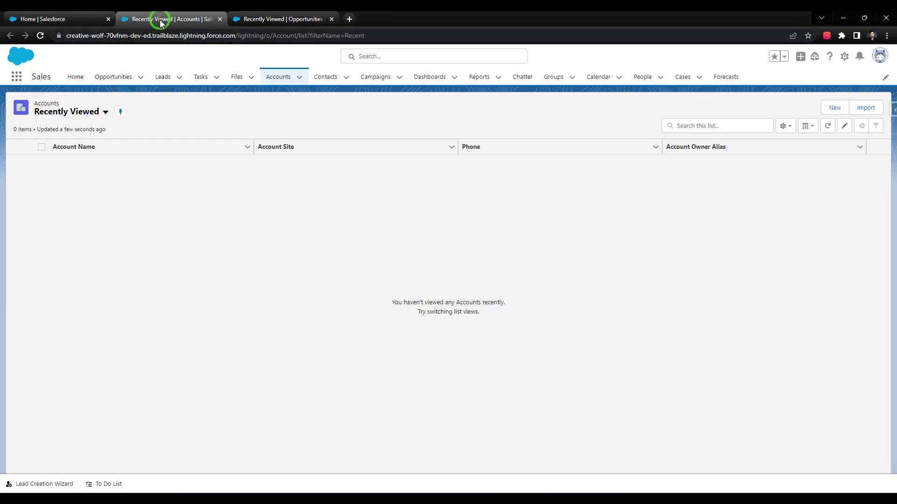
Step: Start a new Text Area (Long) custom field in the Account object's Fields & Relationships
left_click(845, 57)
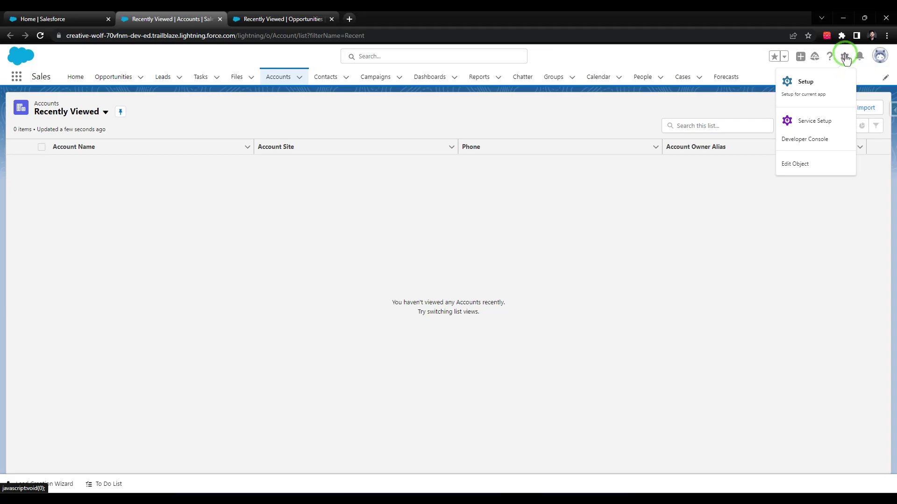
left_click(814, 166)
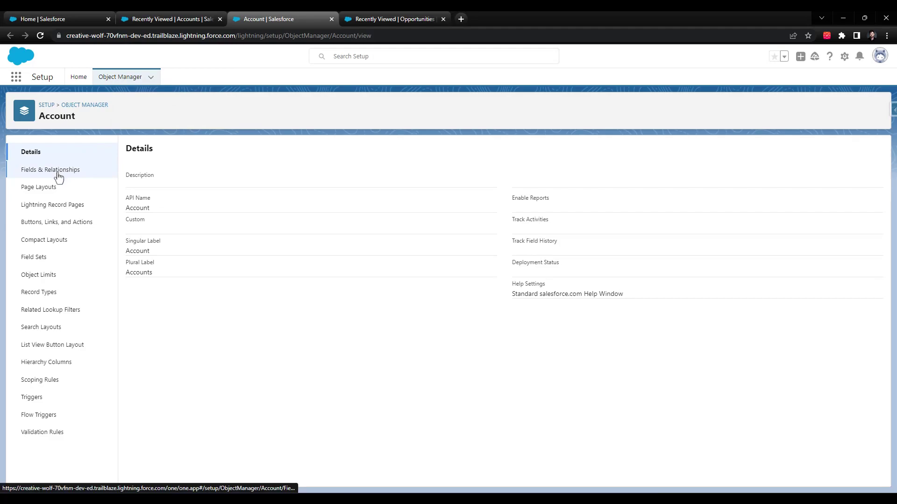
left_click(58, 175)
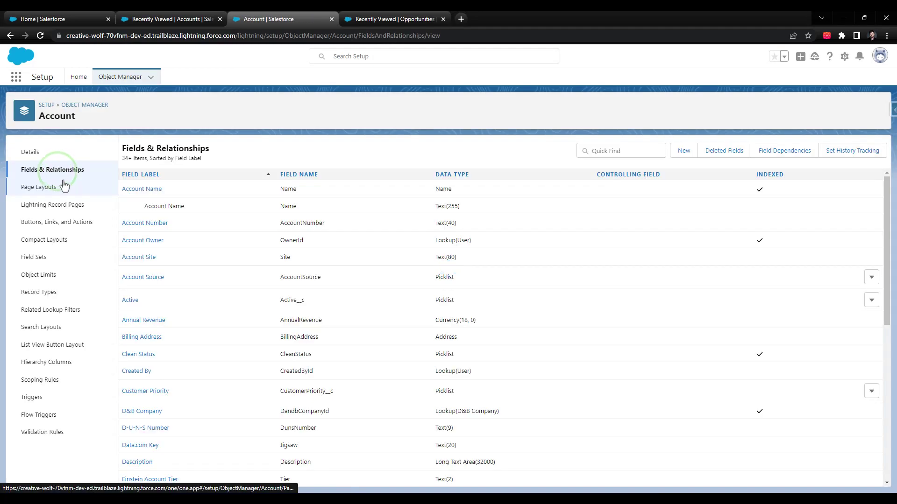
left_click(685, 151)
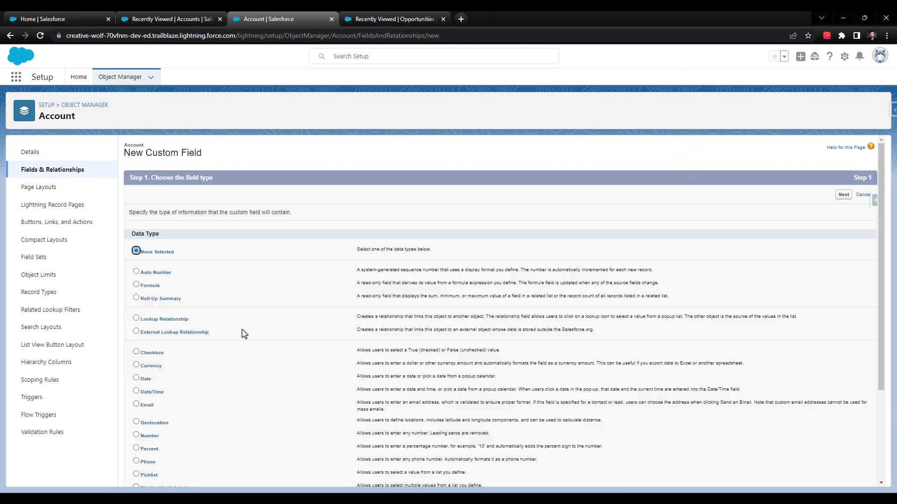
scroll(244, 334, "down", 3)
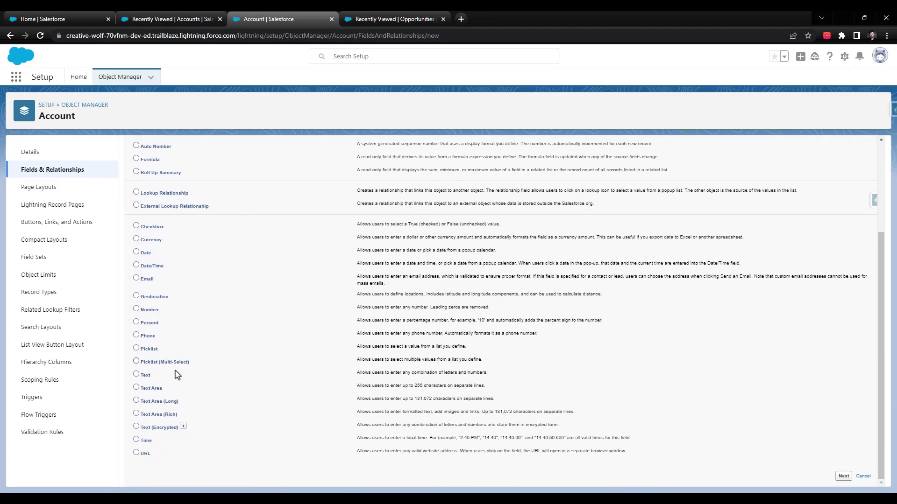
left_click(164, 402)
scroll(843, 228, "up", 3)
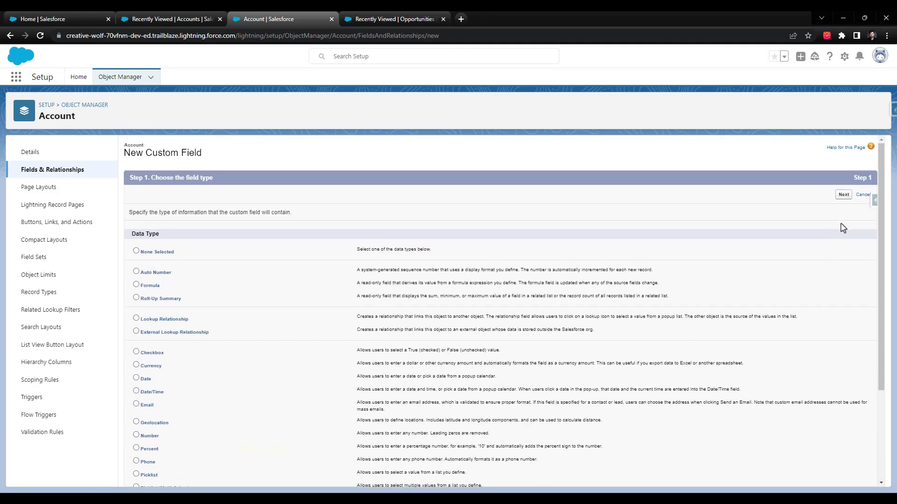
Step: Create the 'Account Notes' long text field, visible to all profiles and on all four Account layouts
left_click(840, 196)
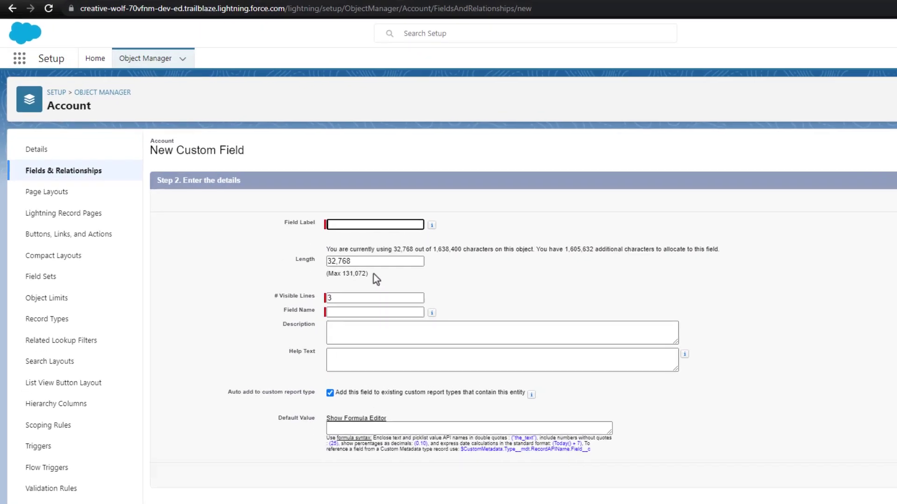
left_click(299, 213)
type("Account Notes")
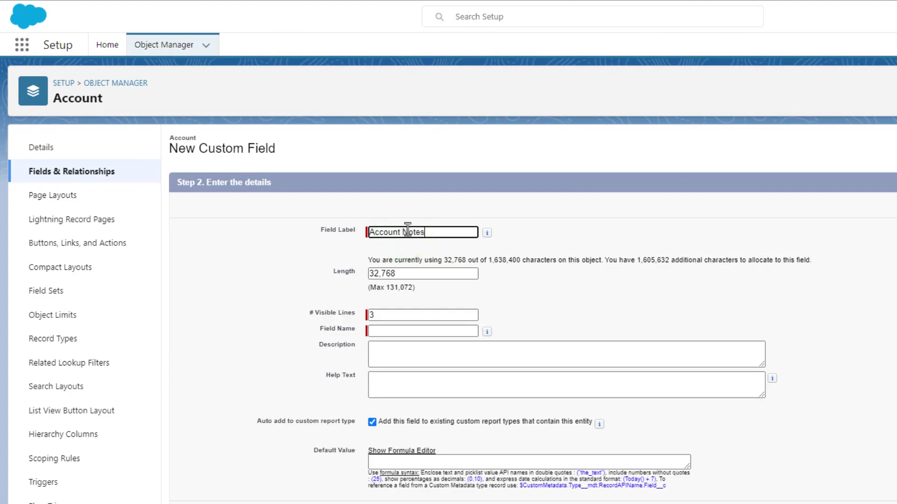
key("Tab")
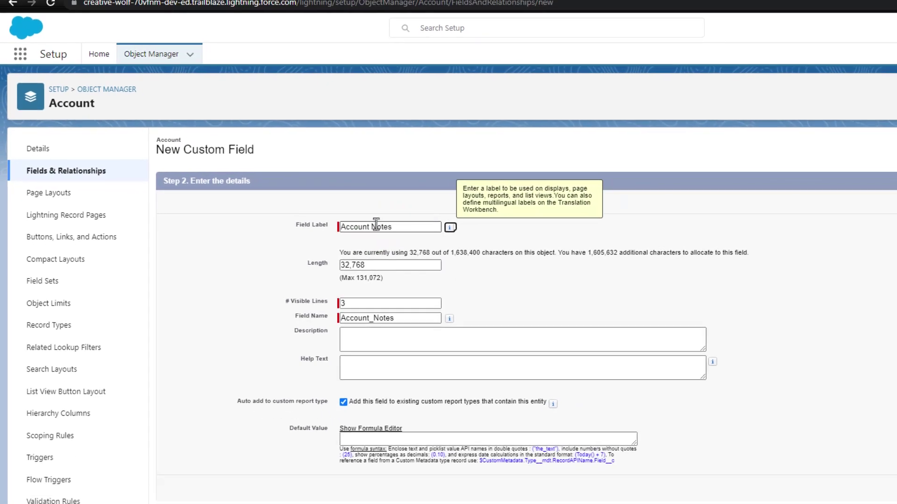
left_click(662, 217)
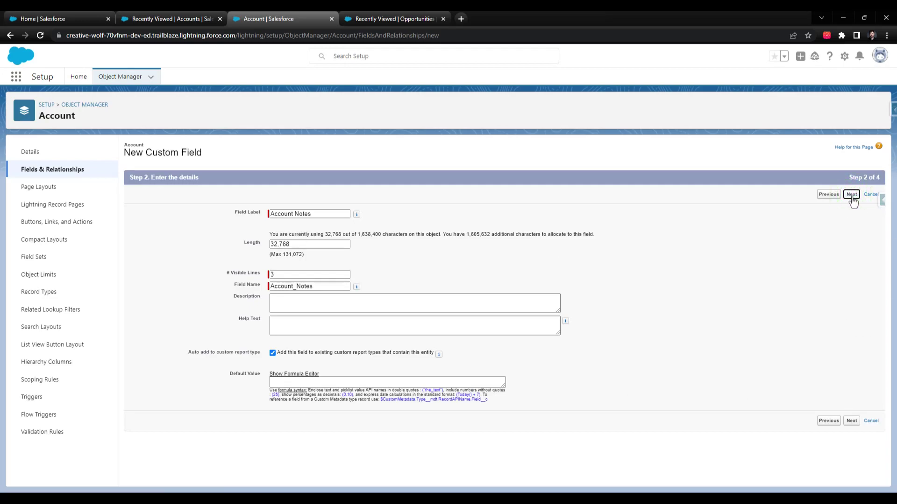
left_click(632, 272)
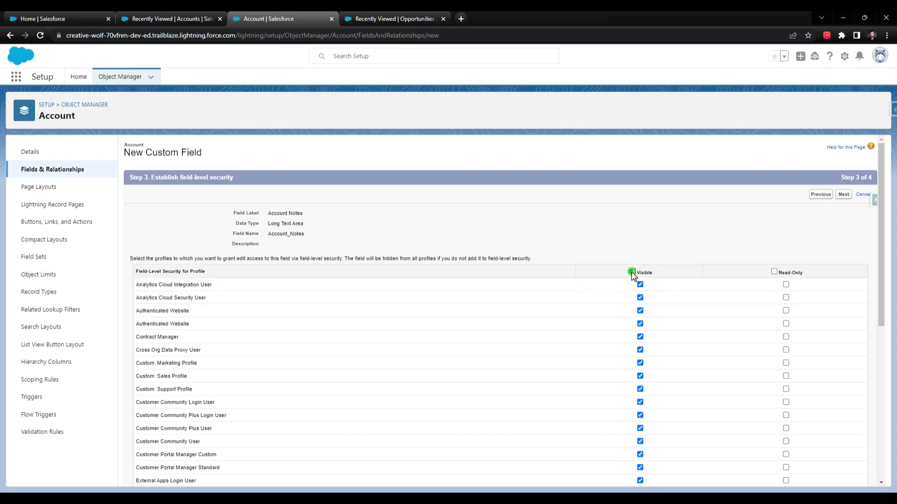
left_click(844, 194)
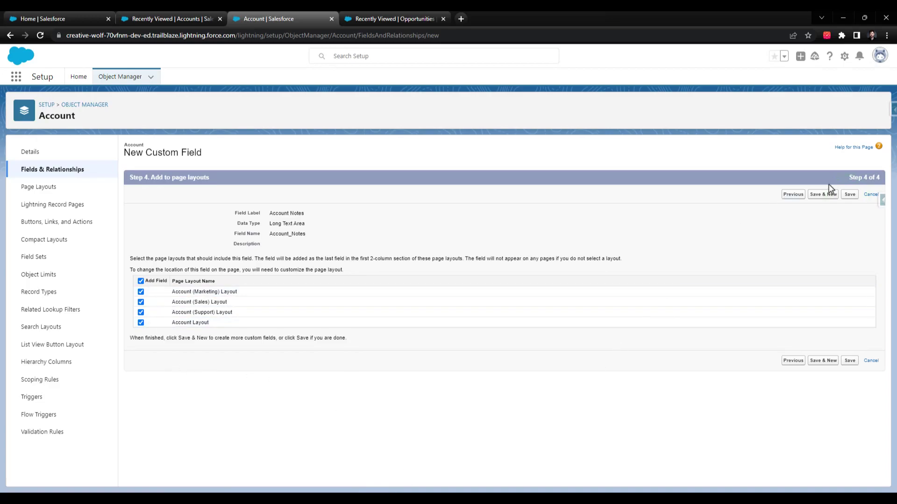
left_click(849, 197)
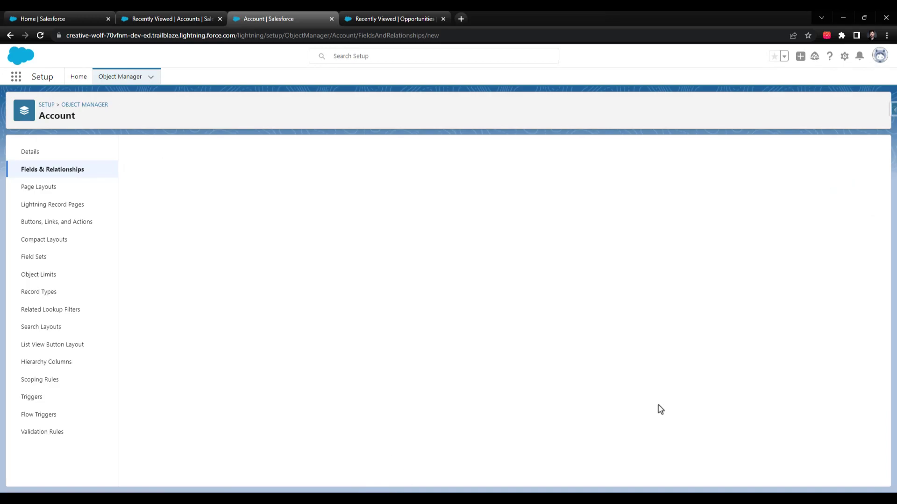
Step: Open Account's Page Layouts and view the Page Layout Assignment table by profile
left_click(48, 191)
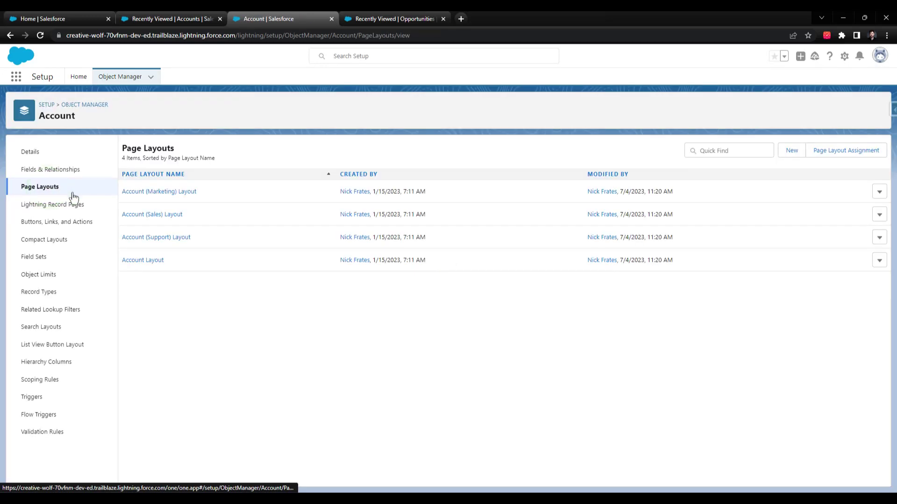
left_click(841, 151)
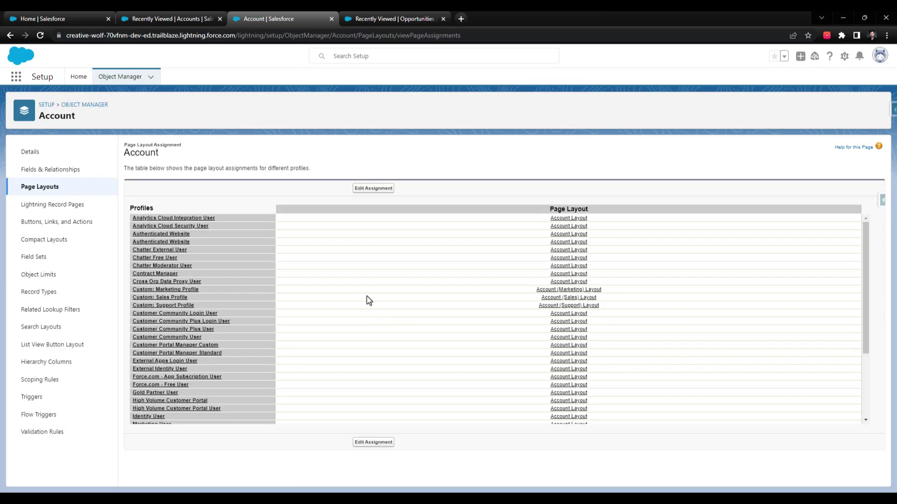
scroll(431, 301, "down", 3)
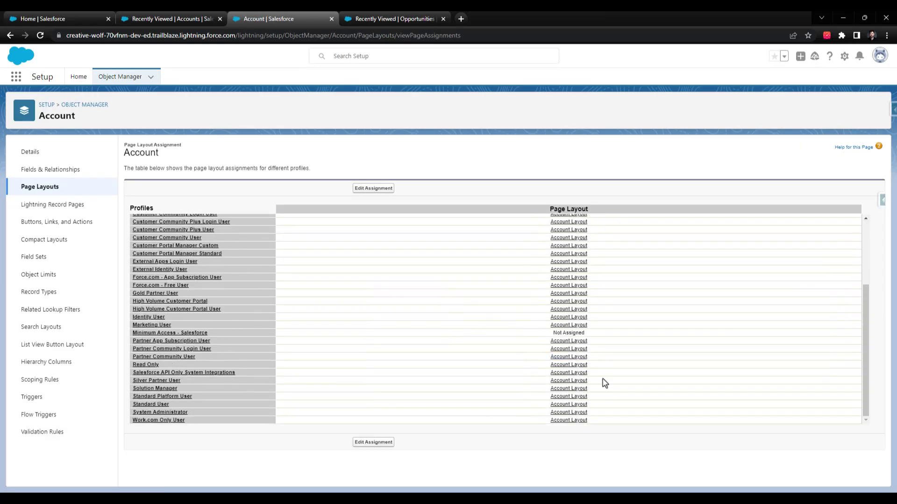
Step: In the Account Layout, drag Description Information to sit just below Account Information
left_click(566, 342)
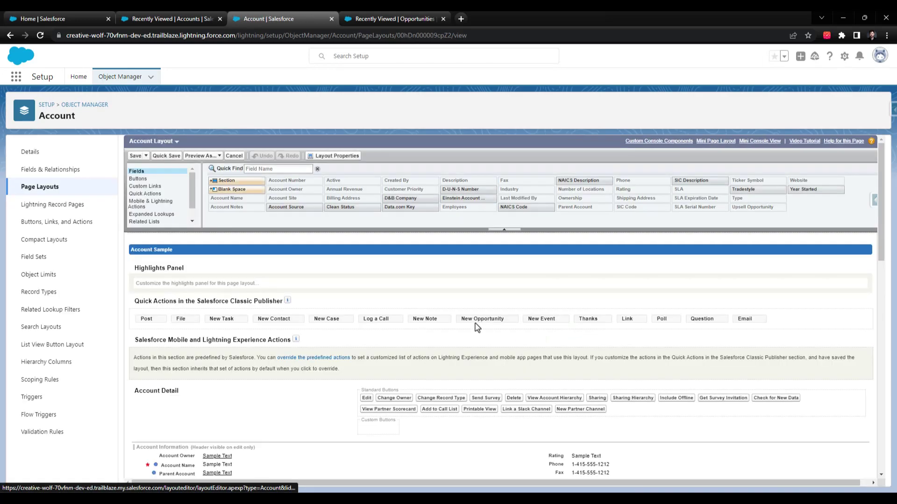
scroll(472, 323, "down", 4)
scroll(469, 316, "down", 5)
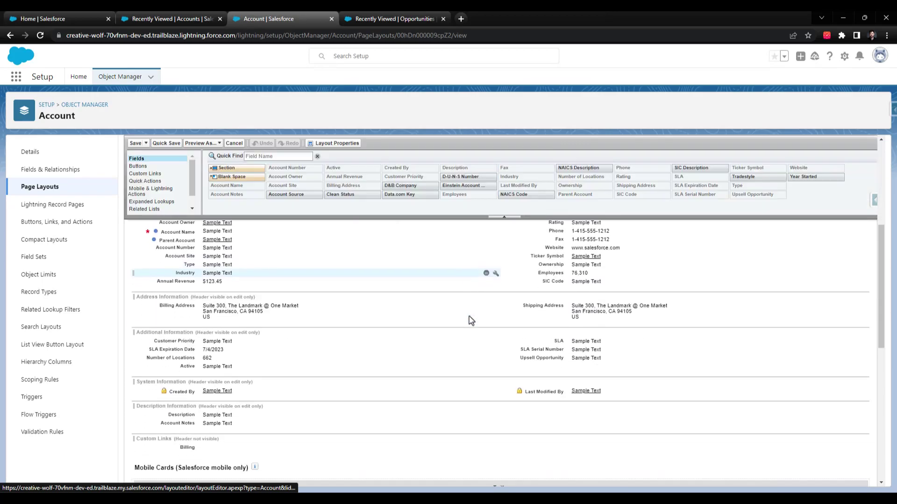
scroll(469, 315, "up", 3)
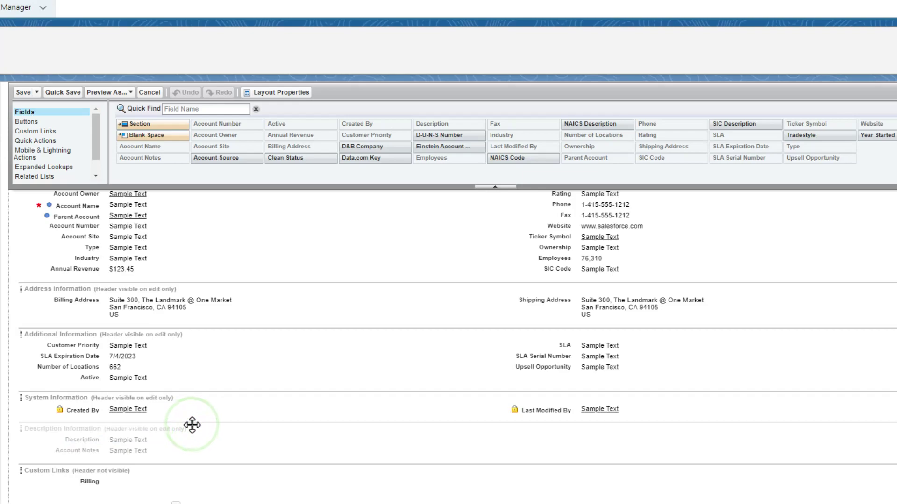
left_click_drag(192, 425, 208, 275)
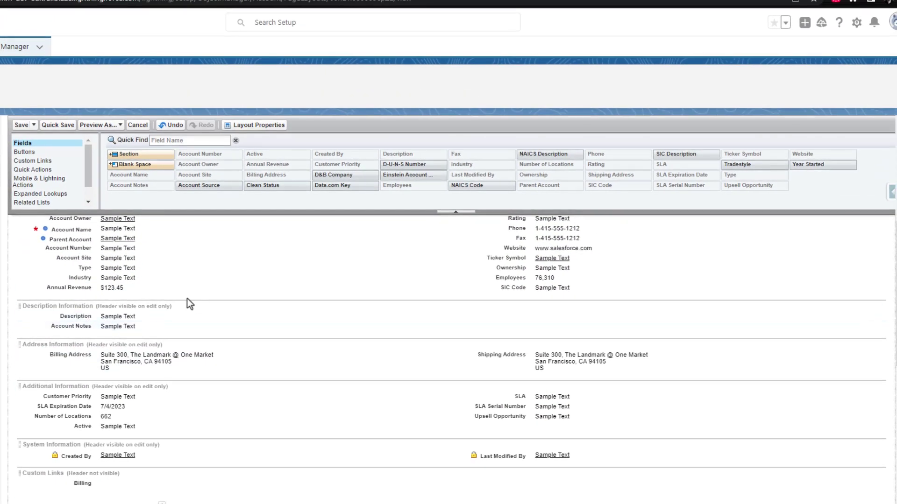
scroll(190, 304, "up", 3)
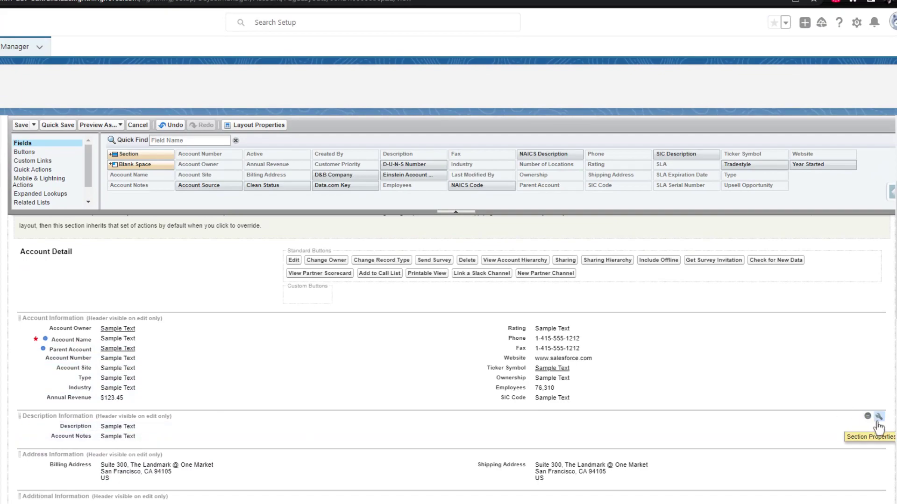
Step: Set the Description Information section header to display on the detail page
left_click(877, 417)
left_click(461, 290)
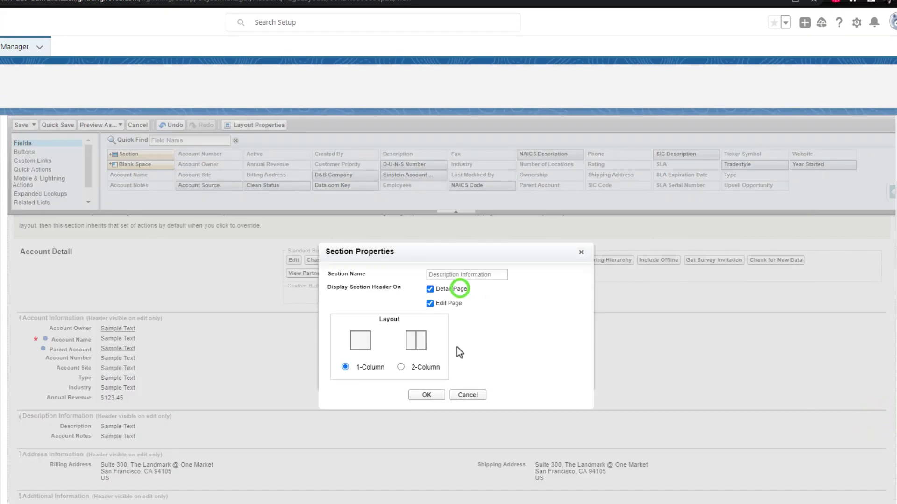
left_click(426, 395)
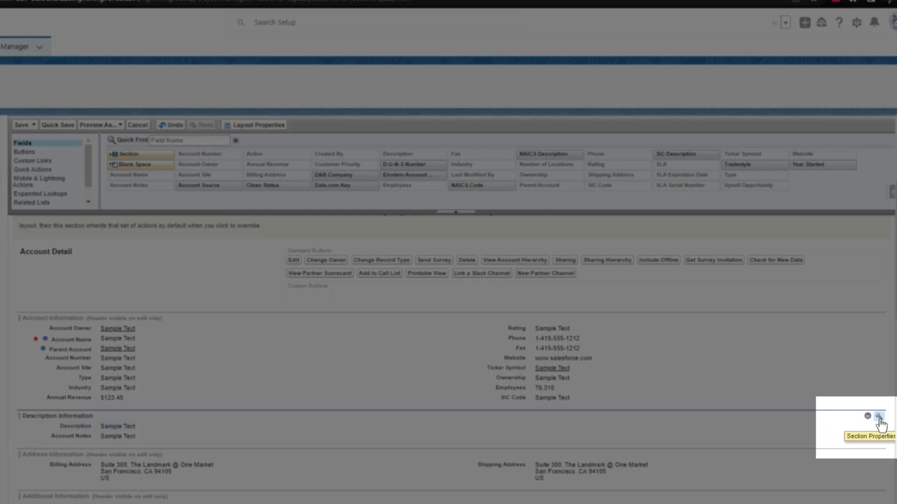
left_click(879, 417)
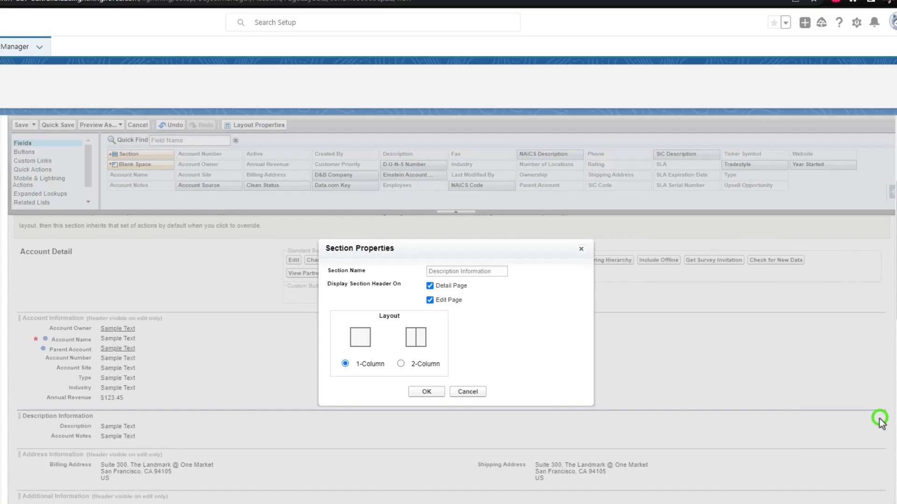
left_click(430, 286)
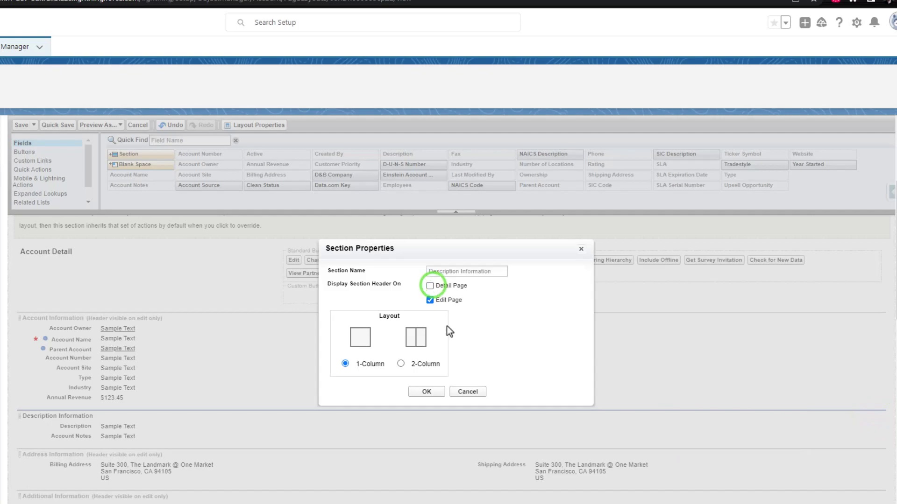
left_click(430, 286)
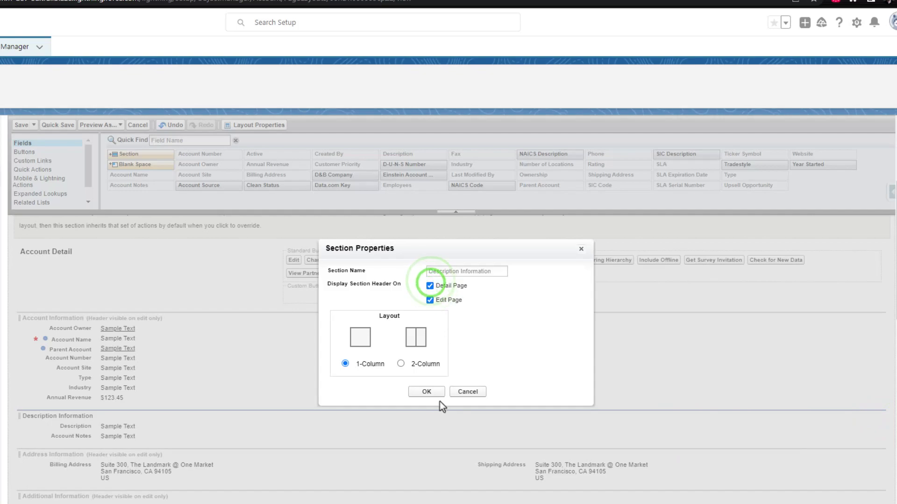
left_click(428, 392)
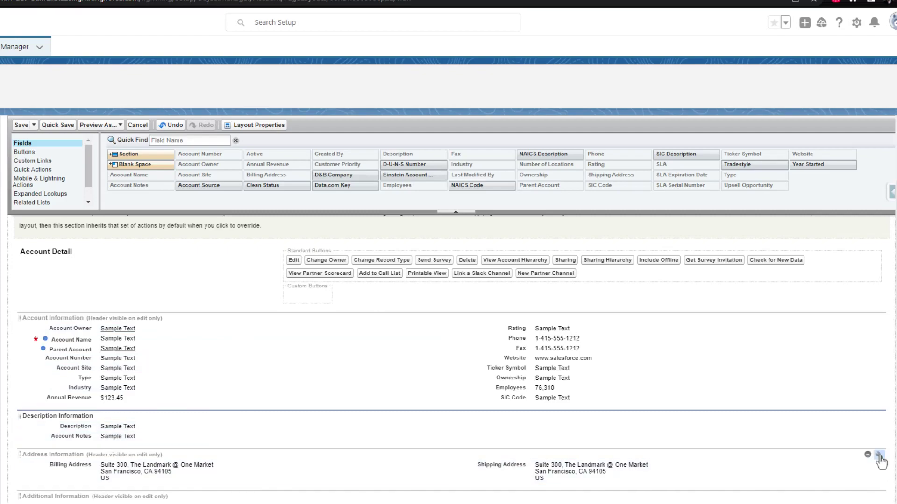
Step: Show the Address Information header on the detail page and quick save the layout
left_click(878, 455)
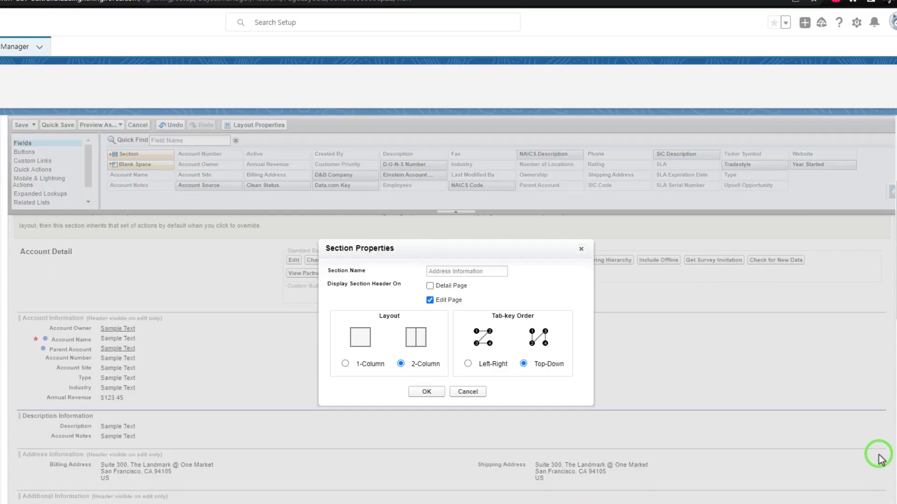
left_click(430, 286)
left_click(427, 392)
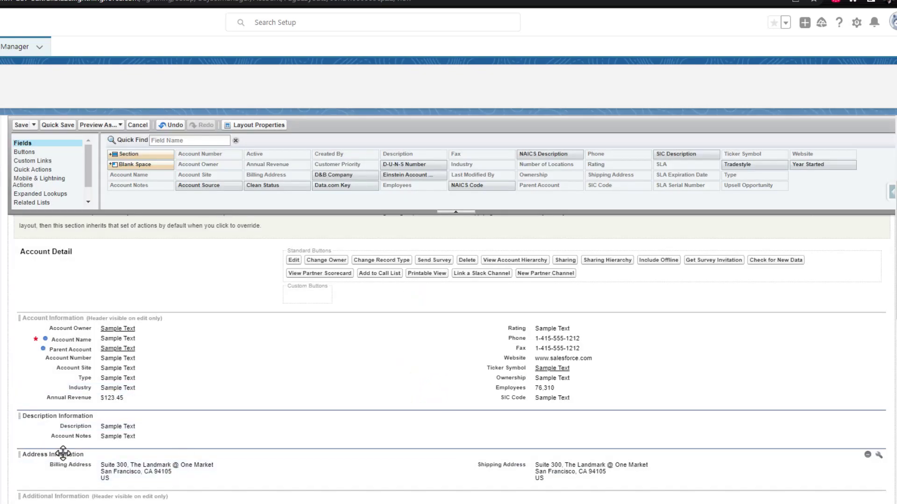
left_click(56, 125)
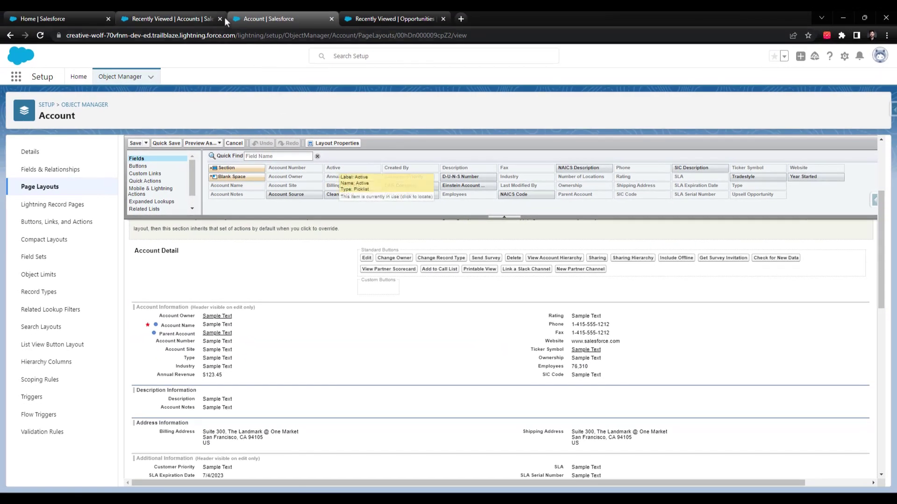
Step: Close the Account tabs and start a new Text Area (Long) field on Opportunity
left_click(220, 18)
left_click(220, 19)
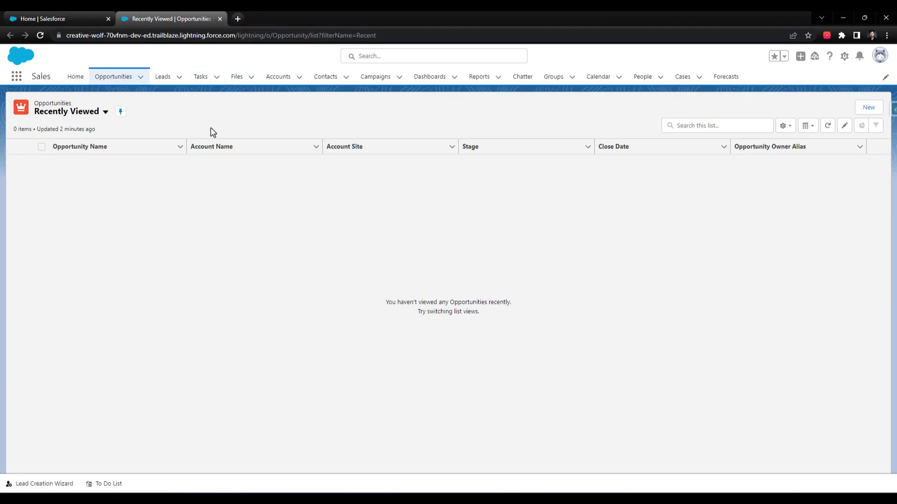
left_click(846, 59)
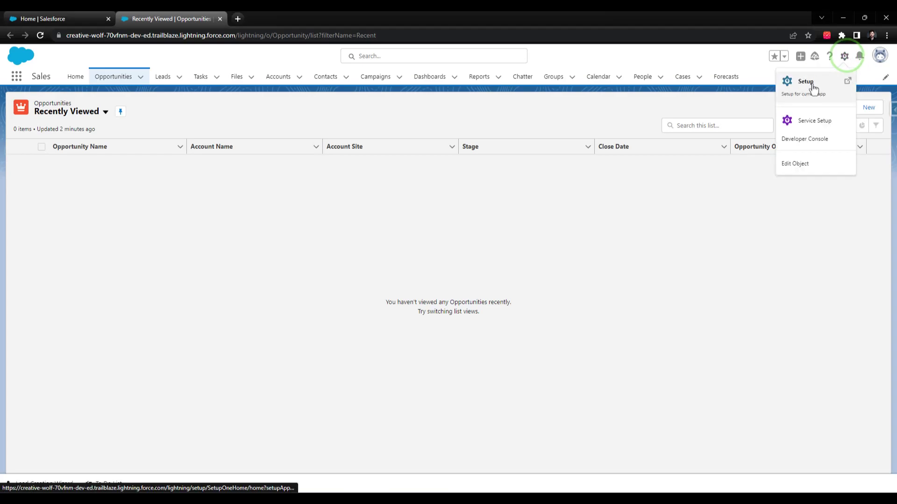
left_click(811, 164)
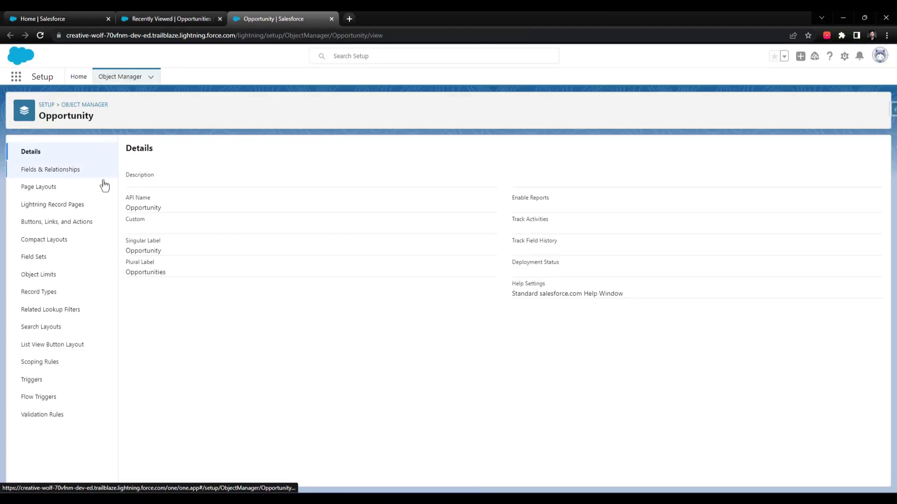
left_click(53, 172)
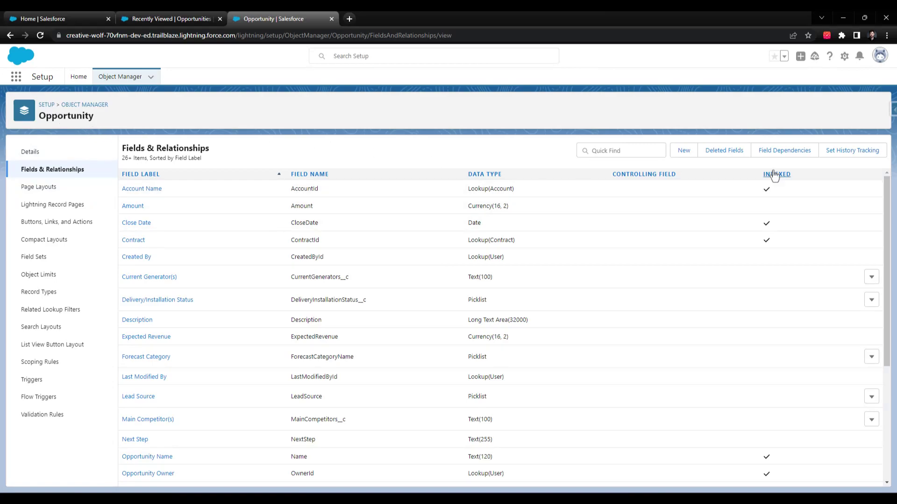
left_click(684, 150)
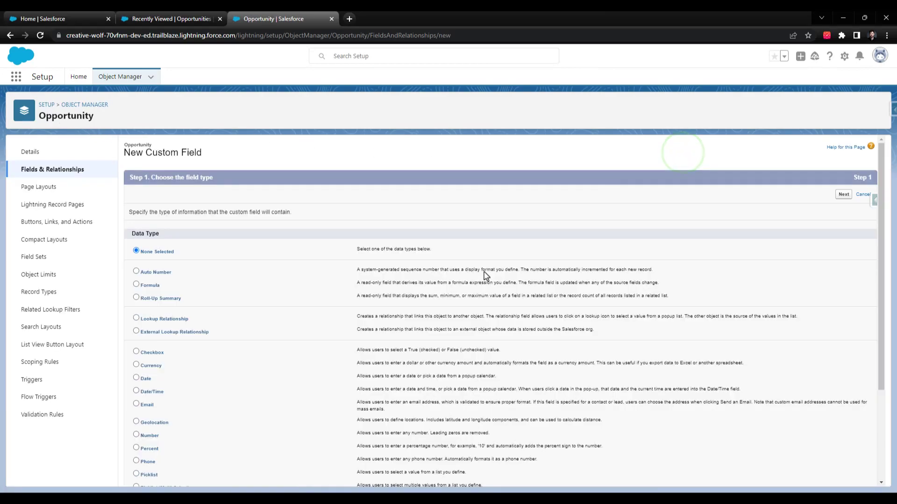
scroll(231, 265, "down", 2)
scroll(230, 266, "down", 1)
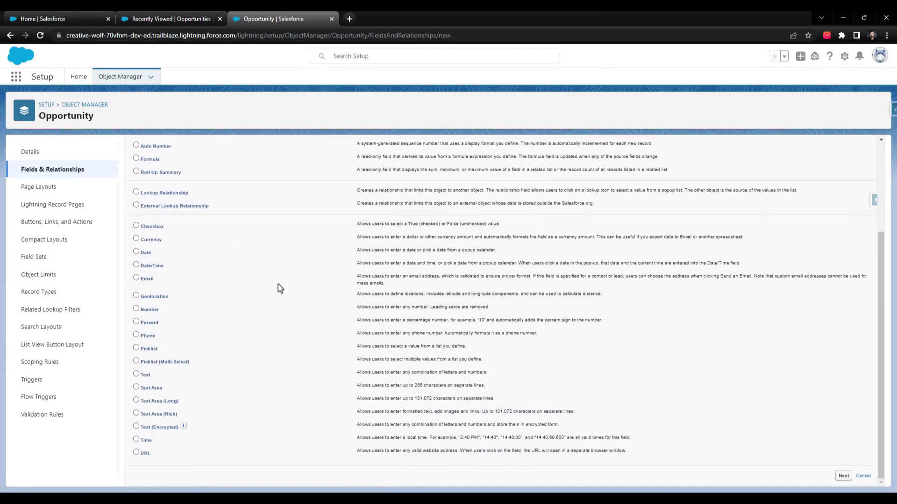
left_click(158, 401)
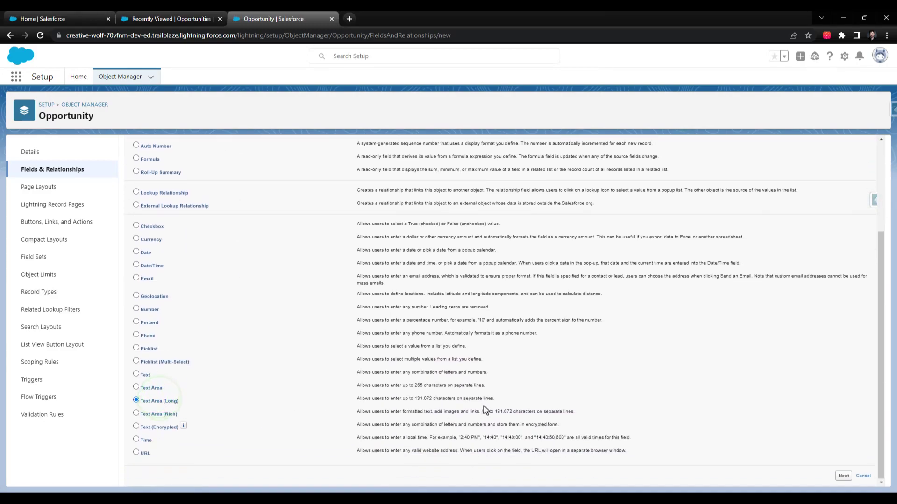
scroll(785, 254, "up", 3)
Step: Create the 'Opportunity Notes' long text field with default security on all four Opportunity layouts
left_click(843, 195)
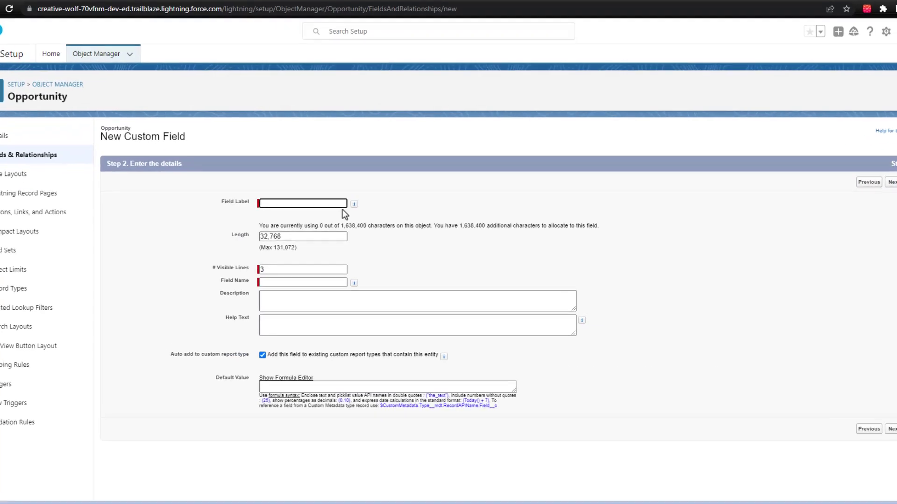
type("e")
key("BackSpace")
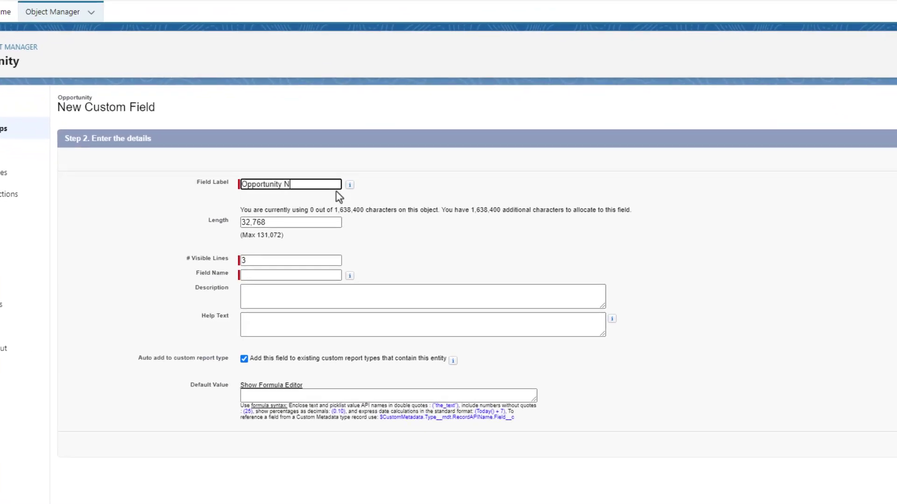
key("Tab")
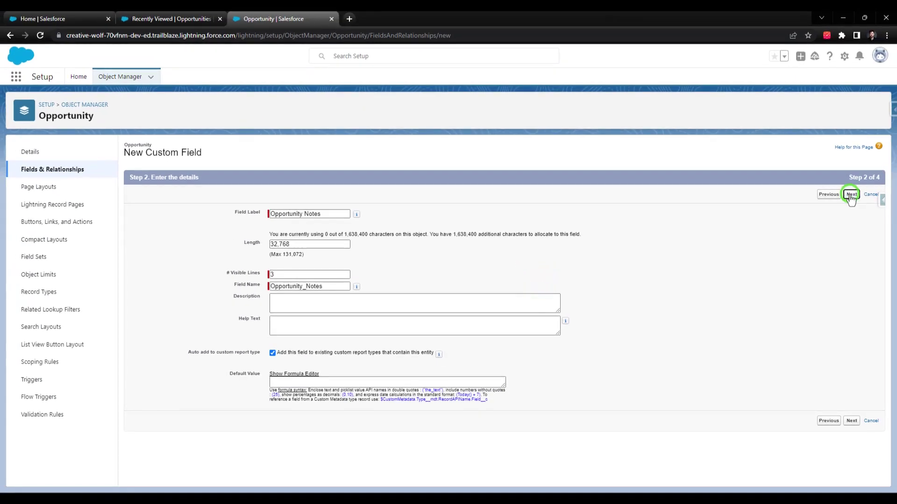
left_click(851, 195)
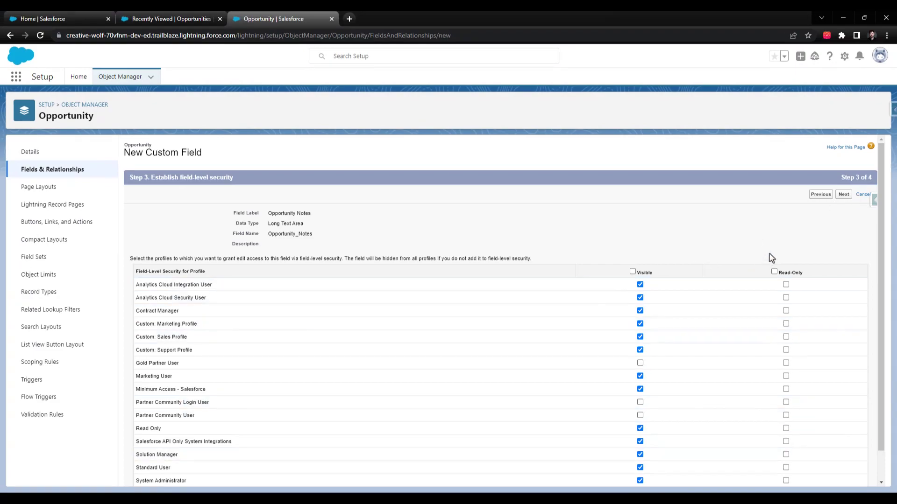
left_click(843, 195)
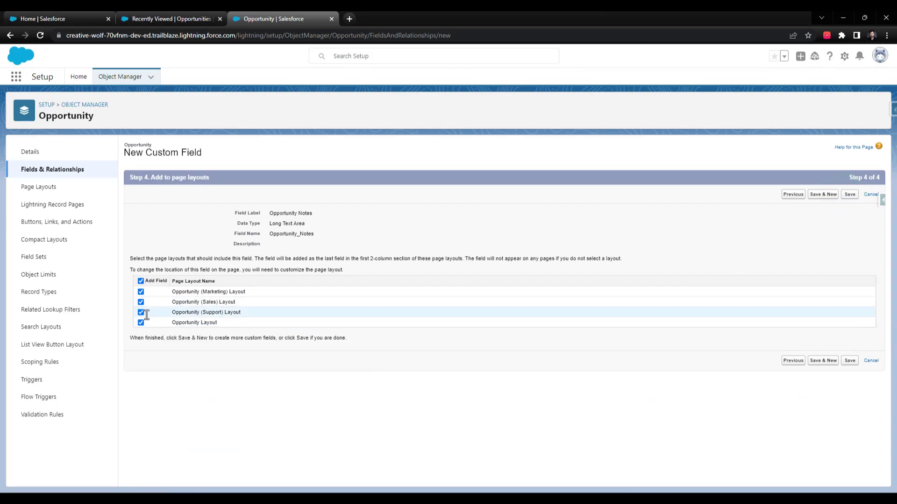
left_click(854, 195)
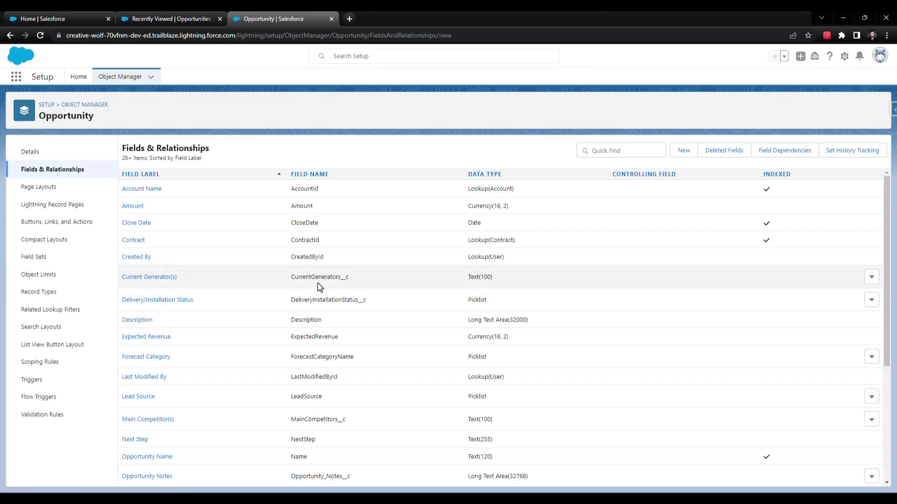
Step: Open the System Administrator's Opportunity Layout from Page Layout Assignment for editing
left_click(44, 188)
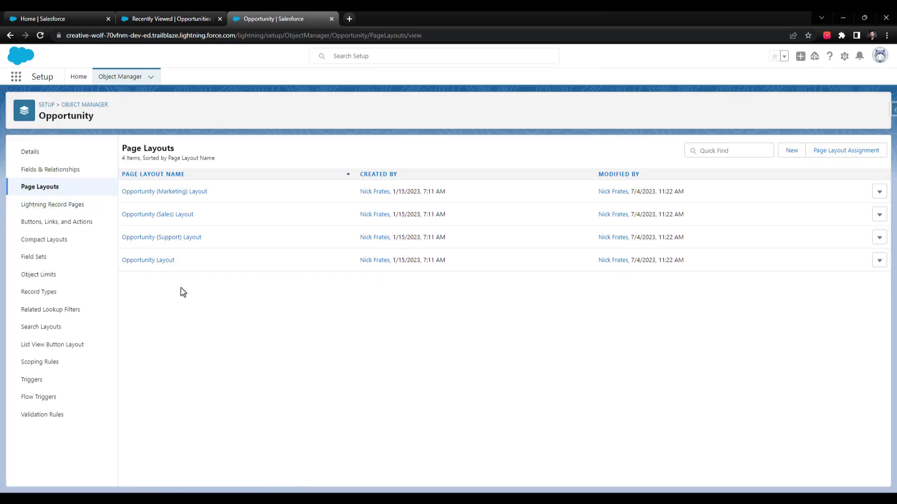
left_click(845, 152)
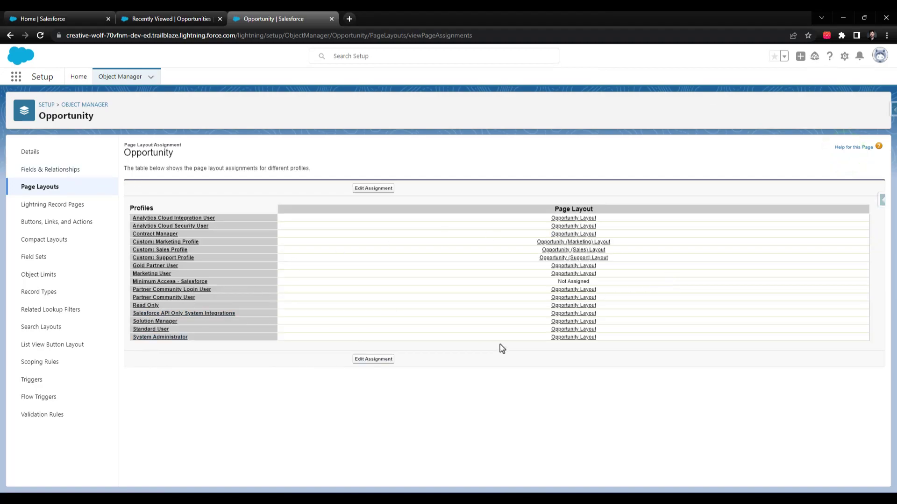
left_click(585, 336)
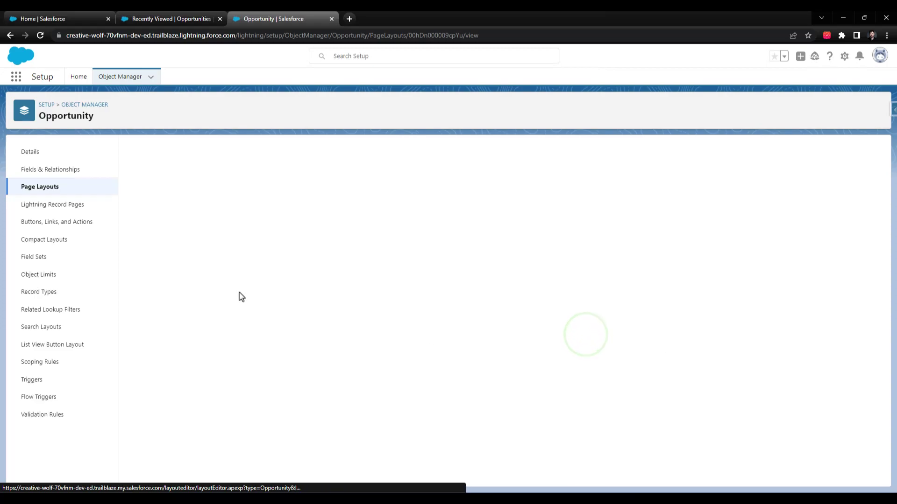
scroll(335, 296, "down", 5)
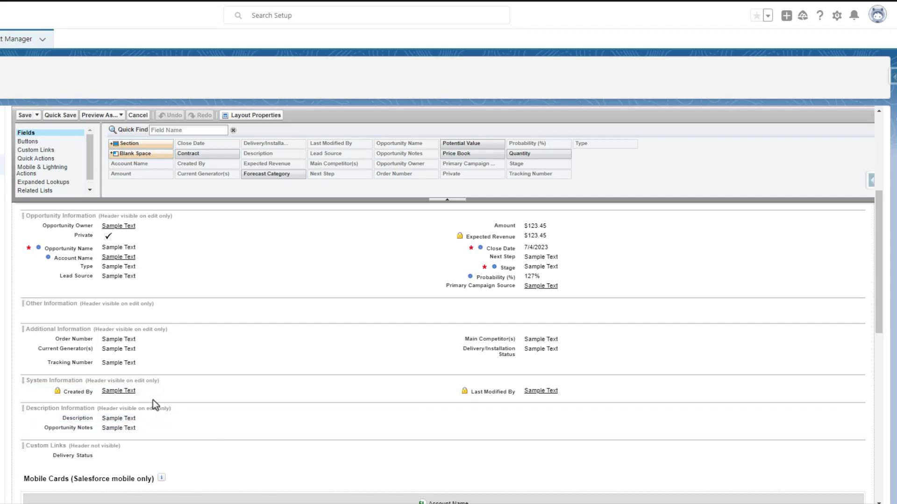
Step: Move Description Information directly under Opportunity Information in the Opportunity Layout
left_click_drag(152, 406, 112, 304)
scroll(49, 344, "up", 2)
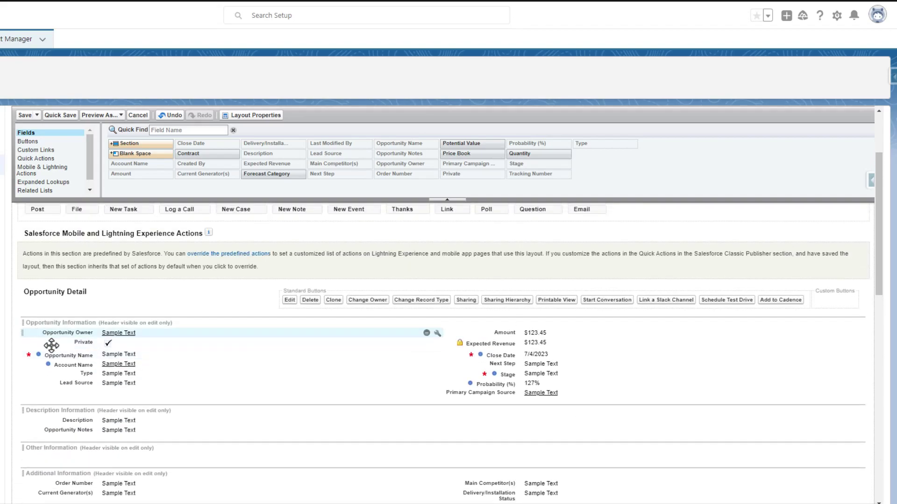
scroll(224, 398, "down", 1)
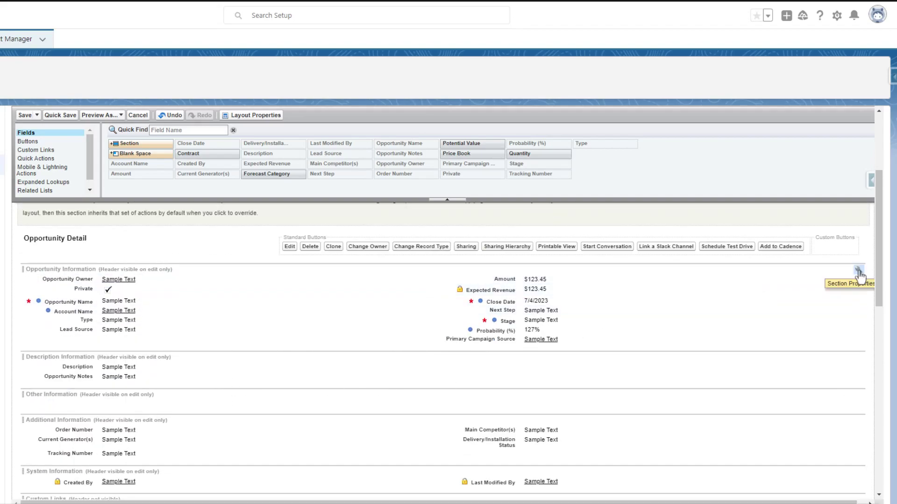
Step: Show the Opportunity Information and Description Information headers on the detail page
left_click(858, 271)
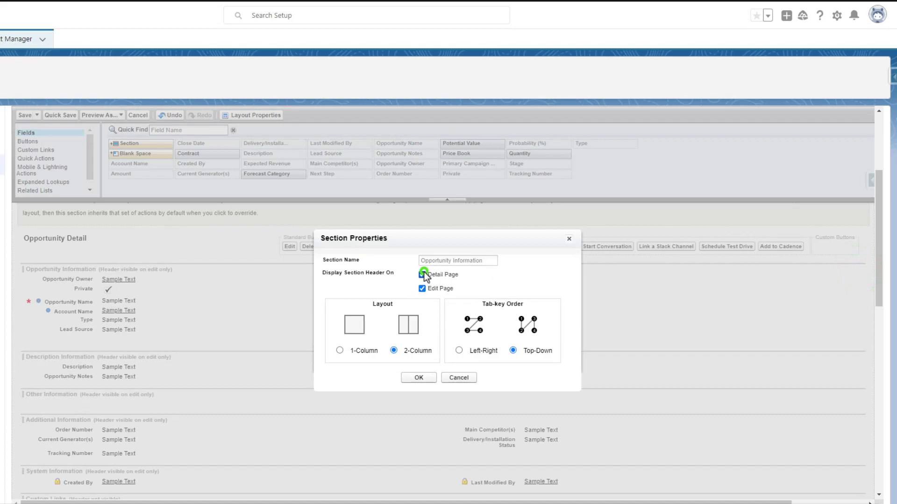
left_click(423, 274)
left_click(423, 378)
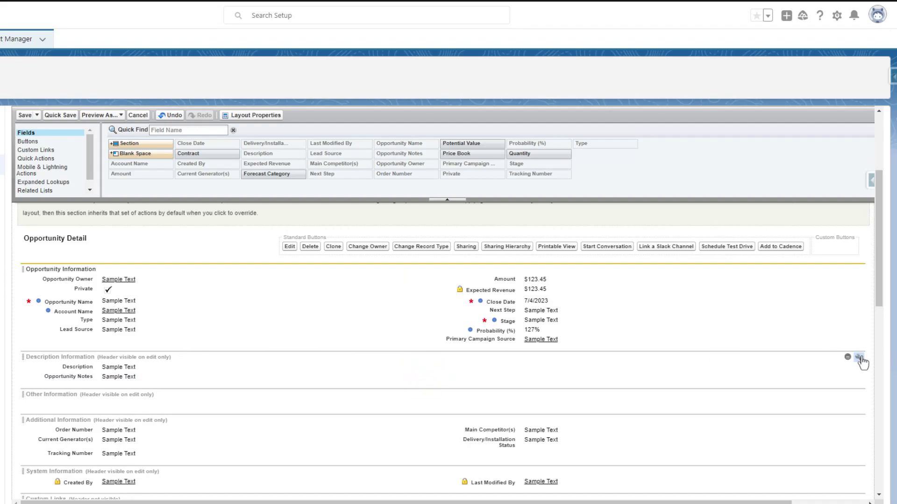
left_click(859, 358)
left_click(422, 270)
left_click(420, 375)
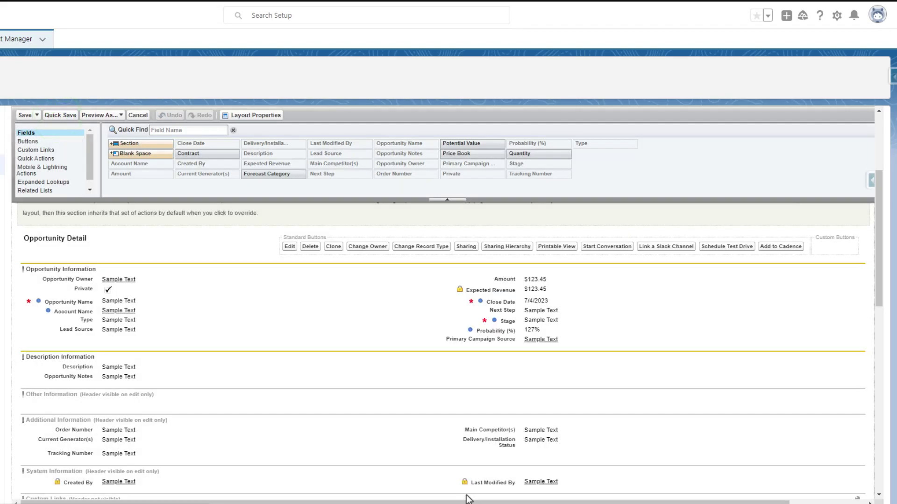
Step: Show the Additional Information header on the detail page and quick save the layout
left_click(858, 420)
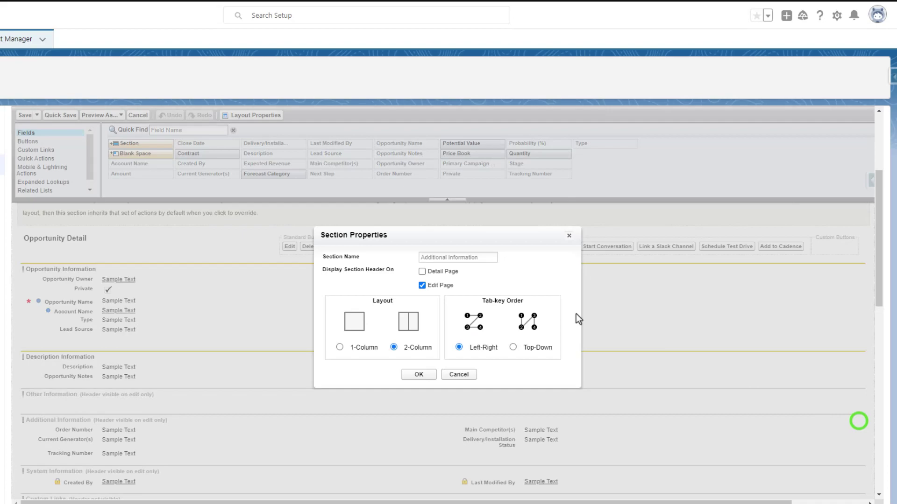
left_click(422, 271)
left_click(418, 375)
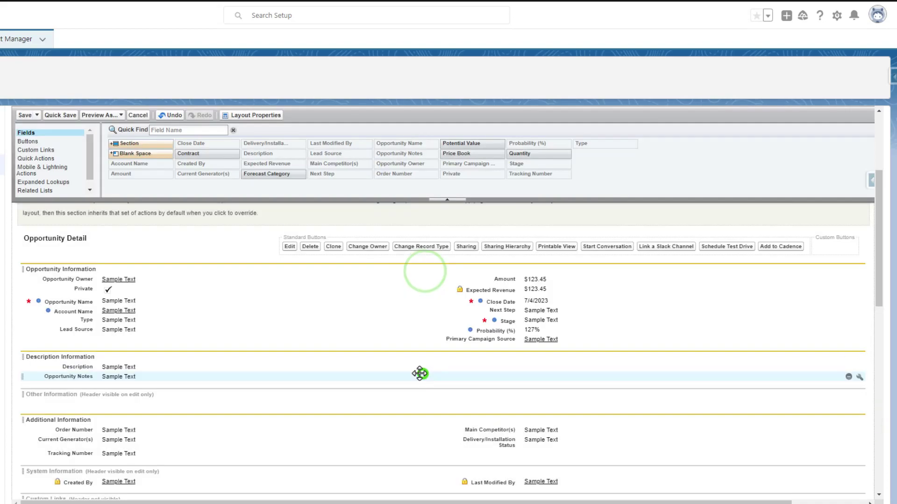
left_click(64, 116)
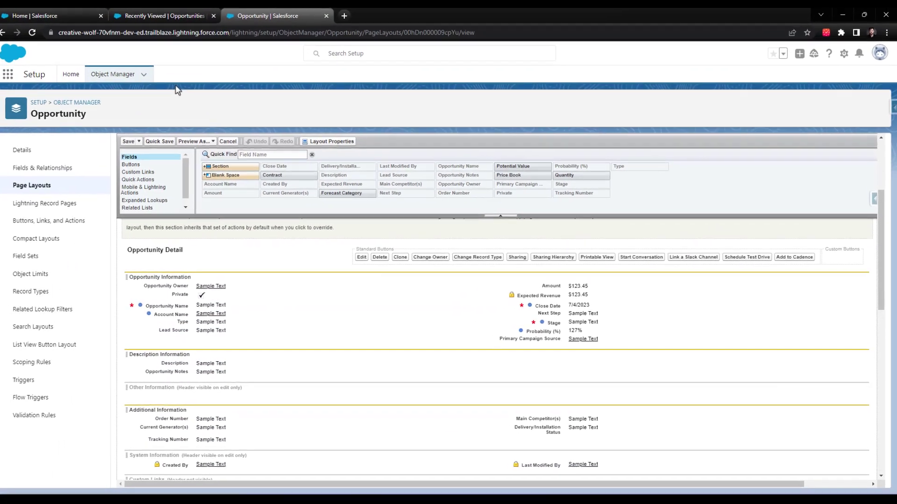
Step: Close the setup tabs and open Burlington Textiles Corp of America from the All Accounts list view
left_click(332, 18)
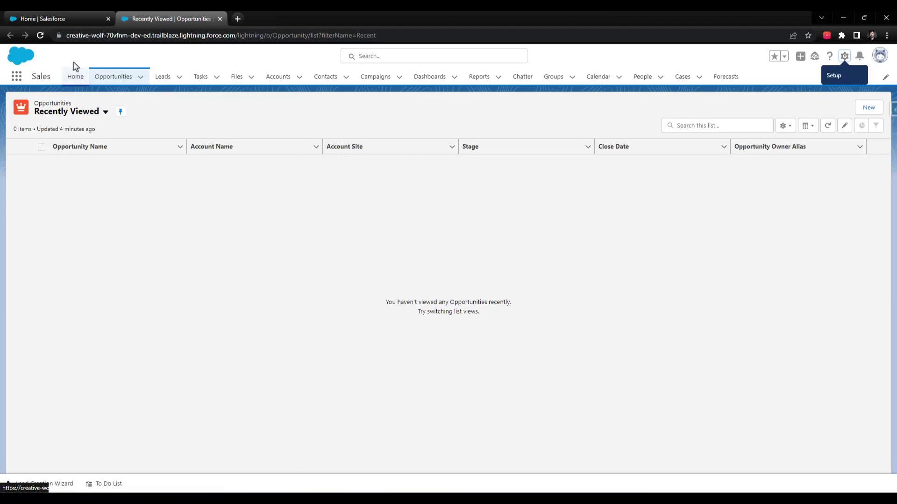
left_click(220, 18)
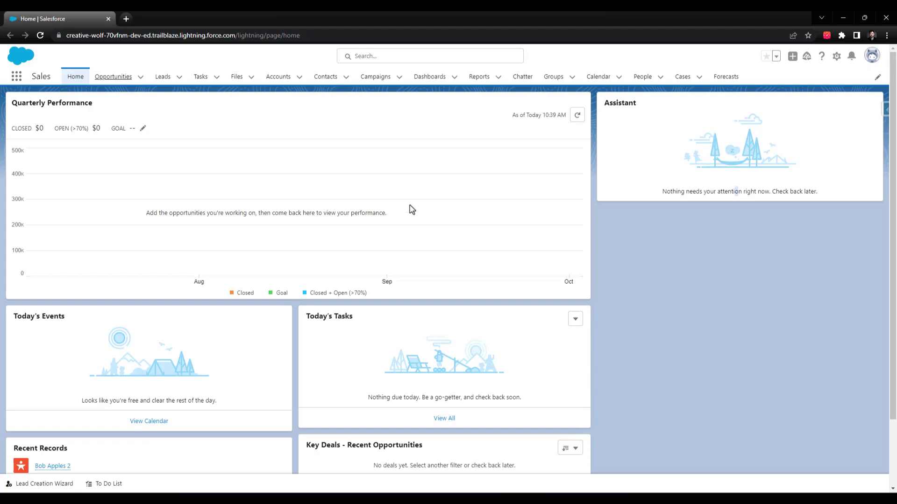
left_click(278, 77)
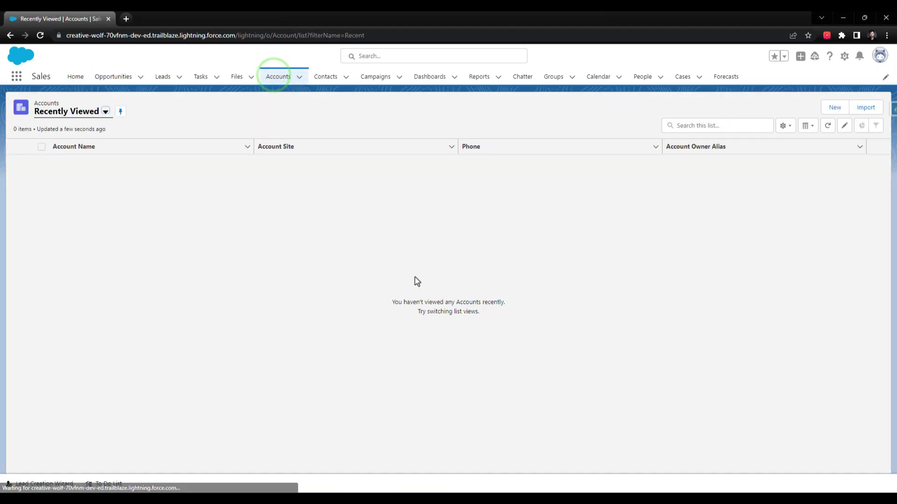
left_click(69, 112)
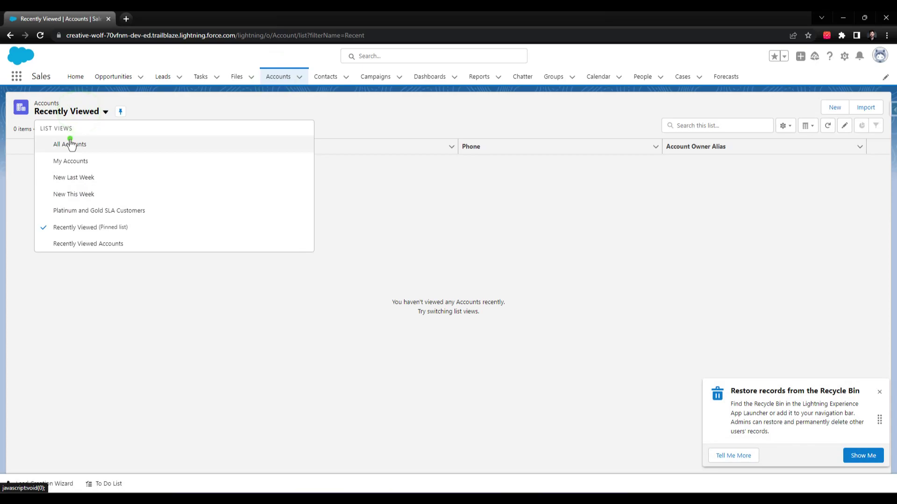
left_click(70, 139)
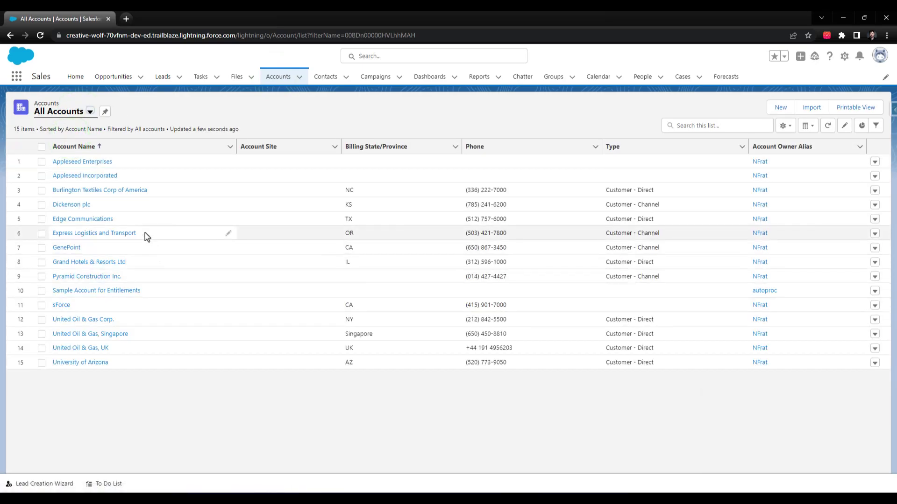
left_click(84, 190)
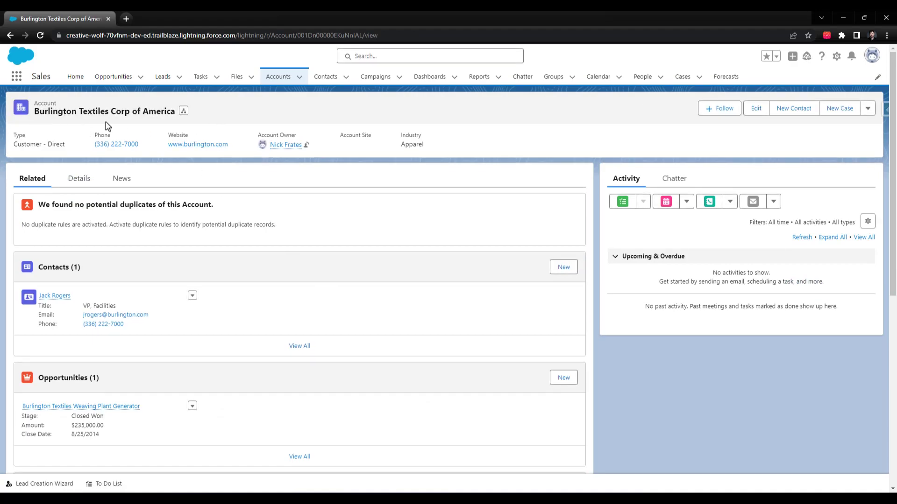
Step: View the account's Details and find the empty Account Notes field under Description Information
left_click(78, 181)
scroll(346, 215, "down", 2)
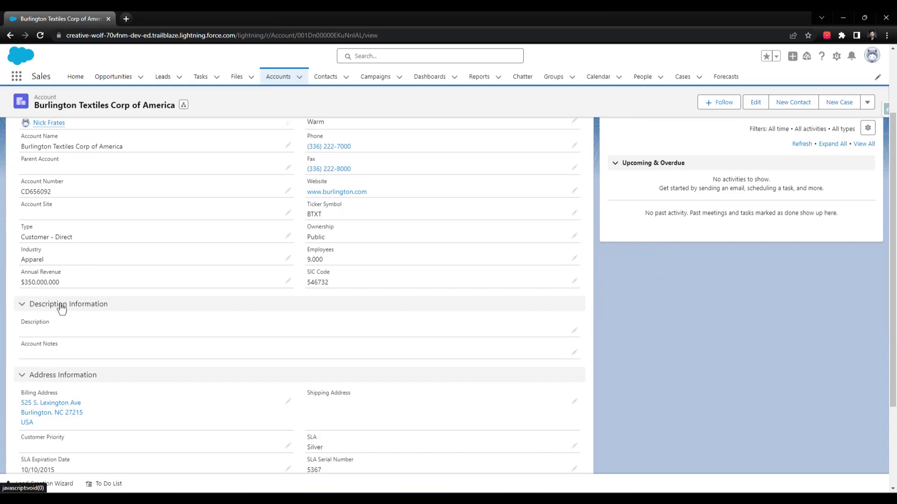
scroll(53, 345, "up", 1)
scroll(54, 346, "up", 2)
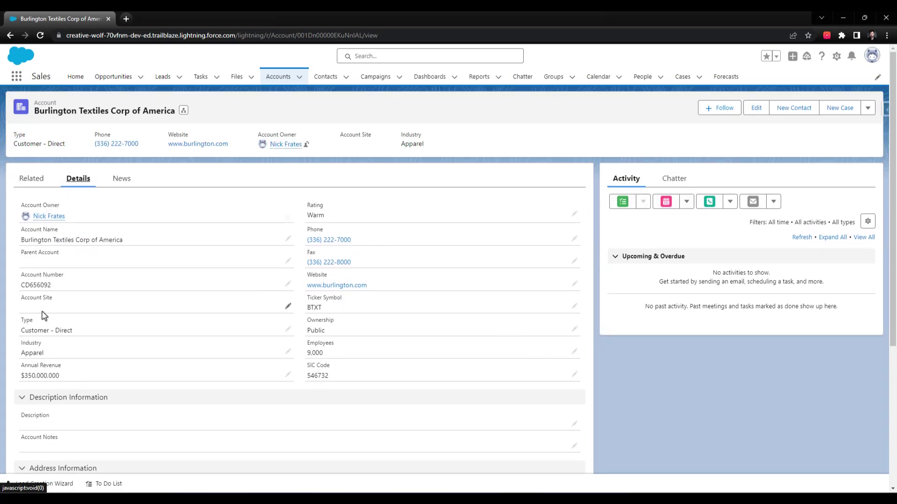
left_click(47, 397)
left_click(42, 398)
scroll(283, 449, "down", 1)
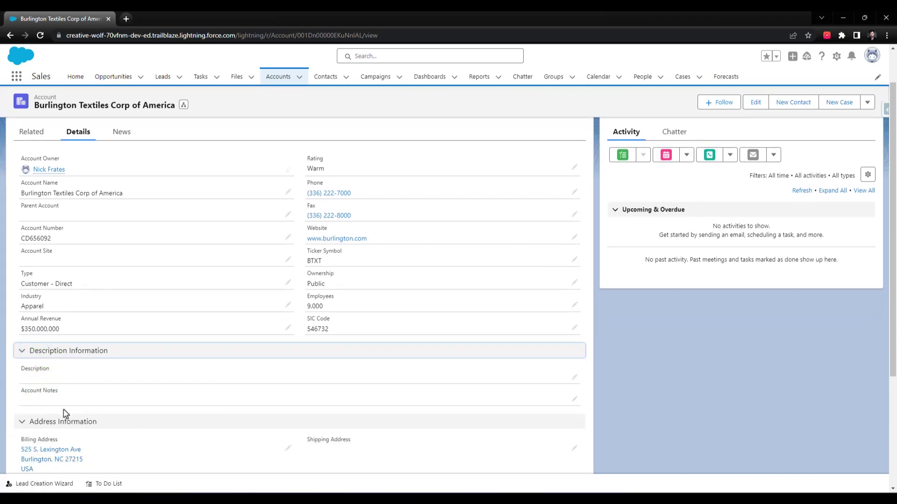
scroll(167, 444, "down", 3)
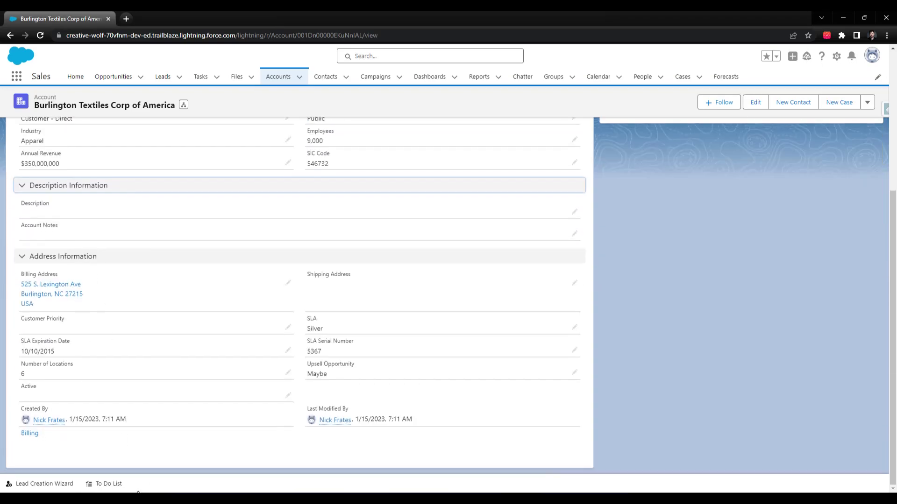
scroll(270, 386, "up", 4)
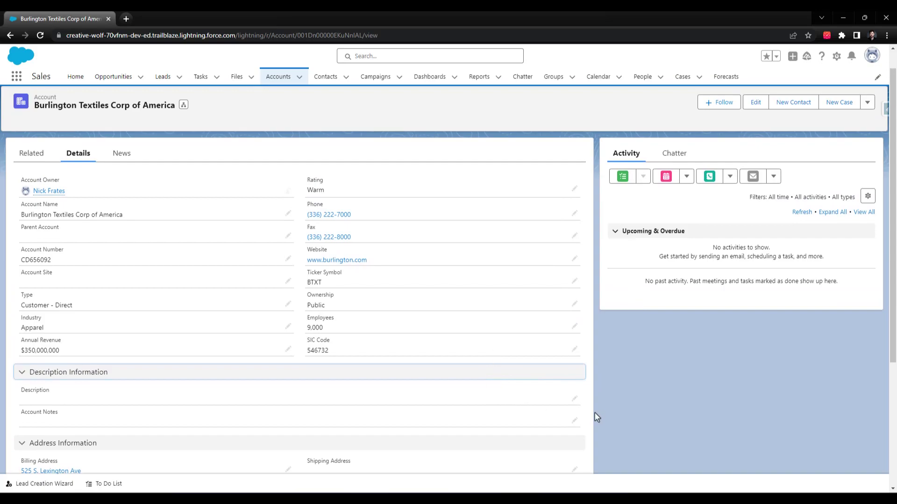
Step: Save an Account Notes entry naming the primary contact and noting he likes apples
left_click(574, 421)
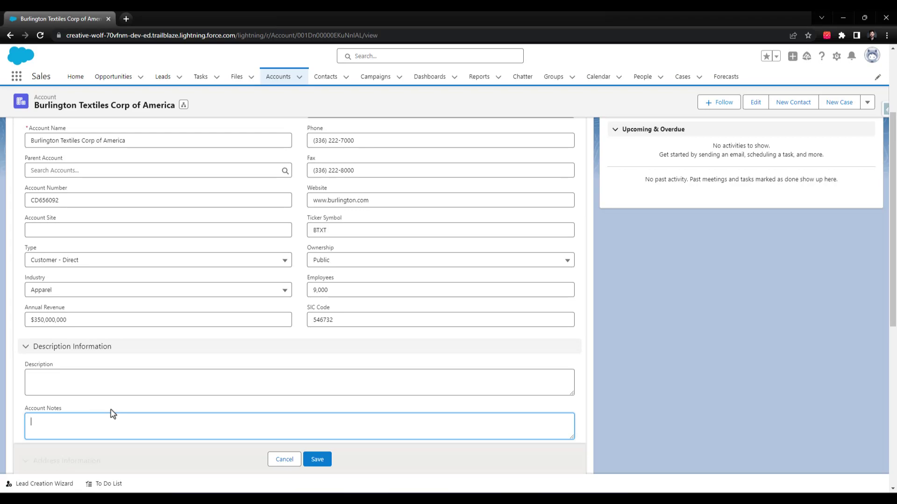
type("Bob")
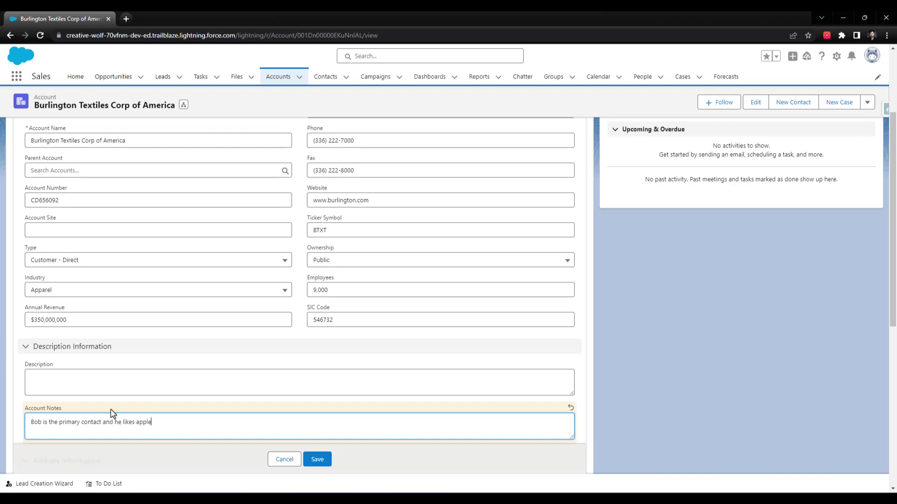
left_click(317, 459)
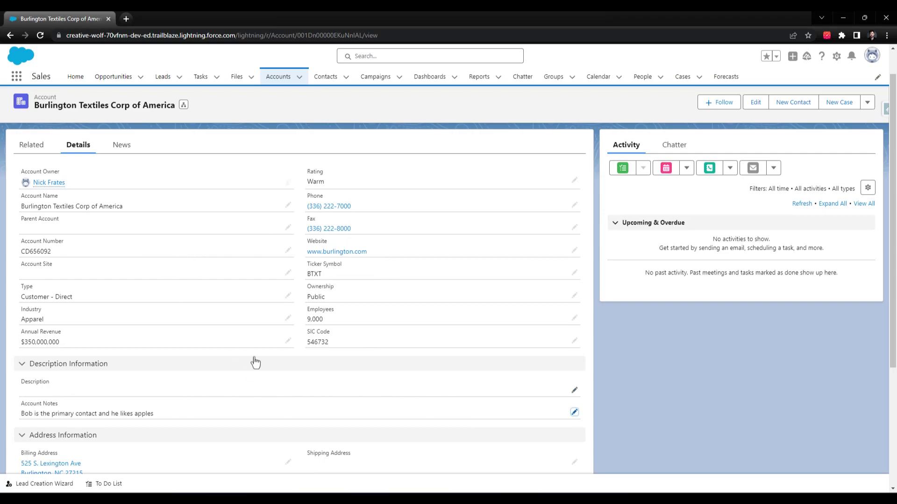
scroll(170, 380, "down", 2)
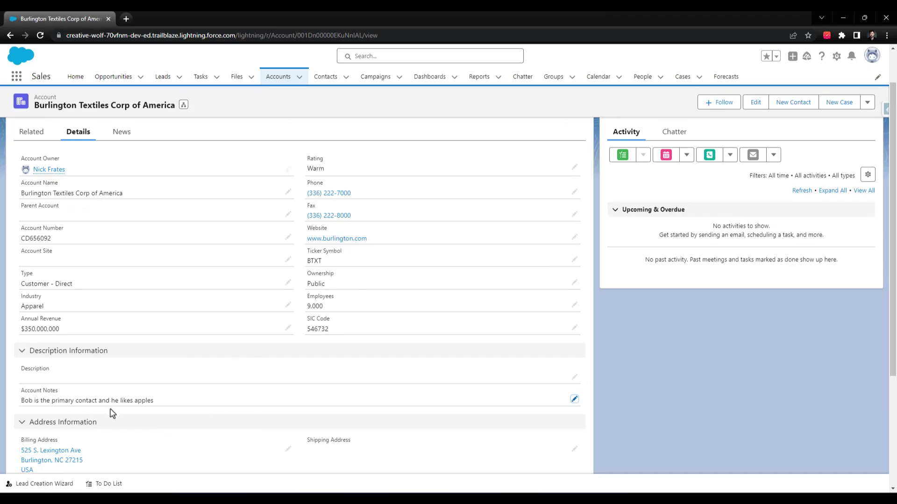
scroll(113, 413, "up", 1)
scroll(196, 366, "down", 3)
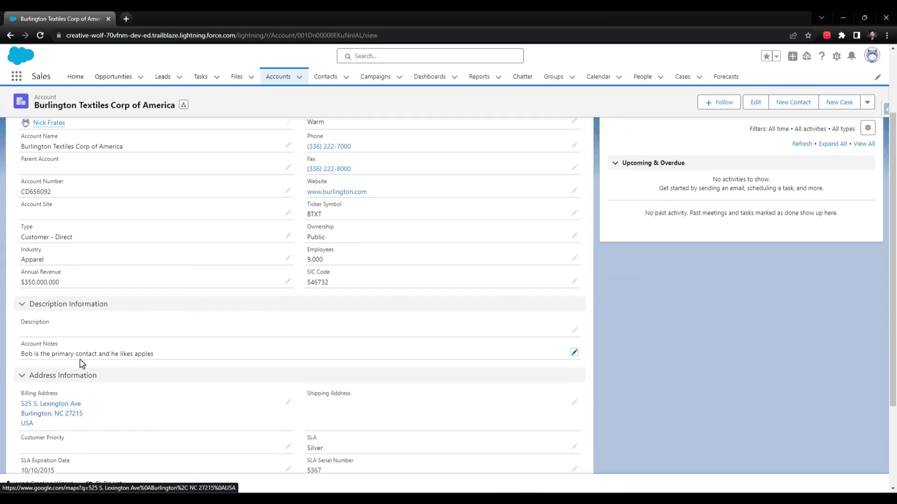
scroll(112, 407, "up", 1)
left_click_drag(160, 401, 18, 400)
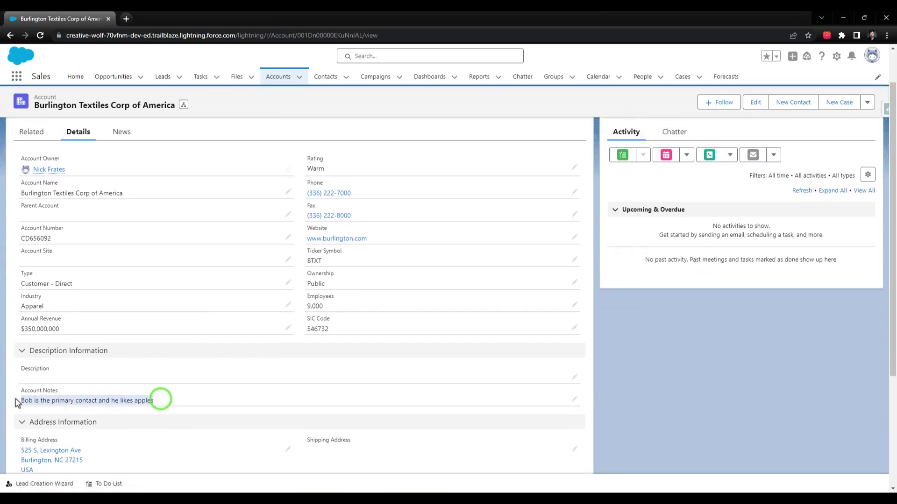
left_click(233, 401)
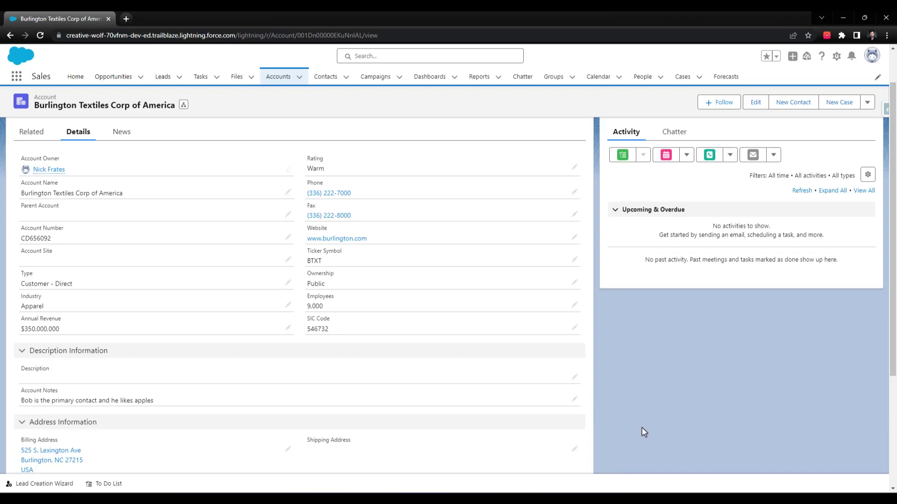
Step: Extend the saved Account Notes so it also mentions oranges, then return to the record's top
left_click(575, 400)
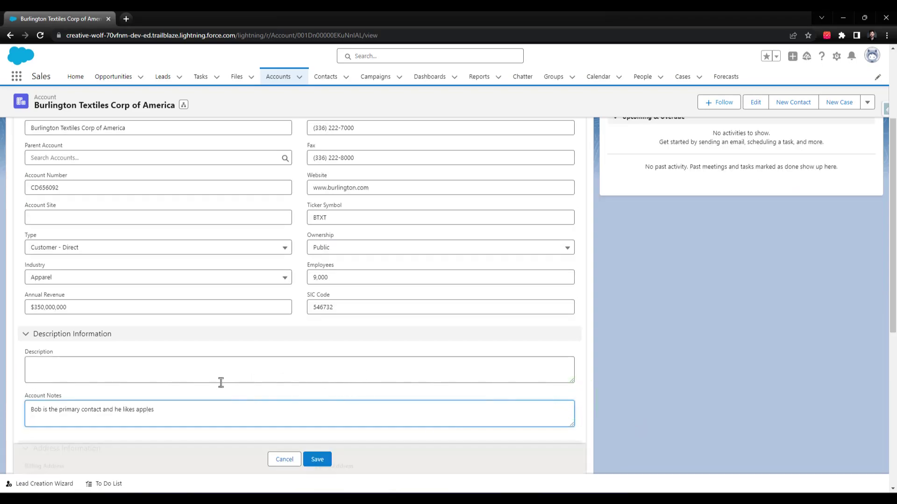
left_click(214, 404)
type("as well as oranges")
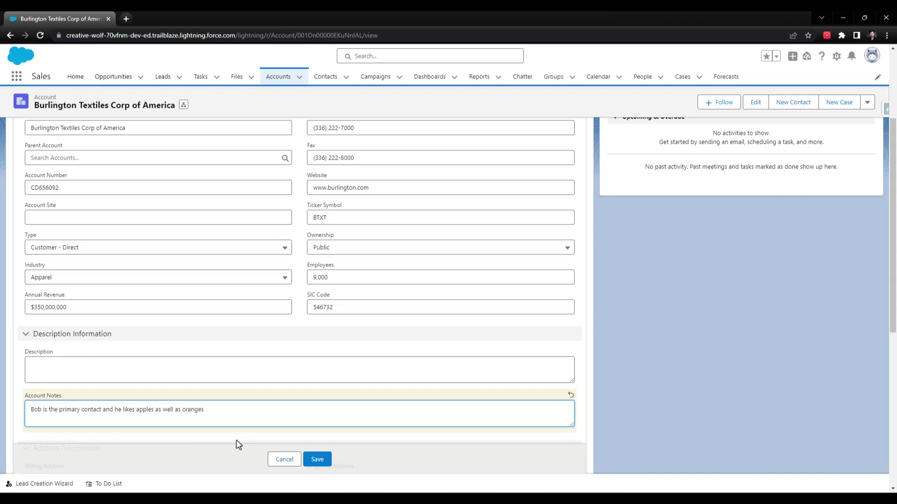
left_click(317, 459)
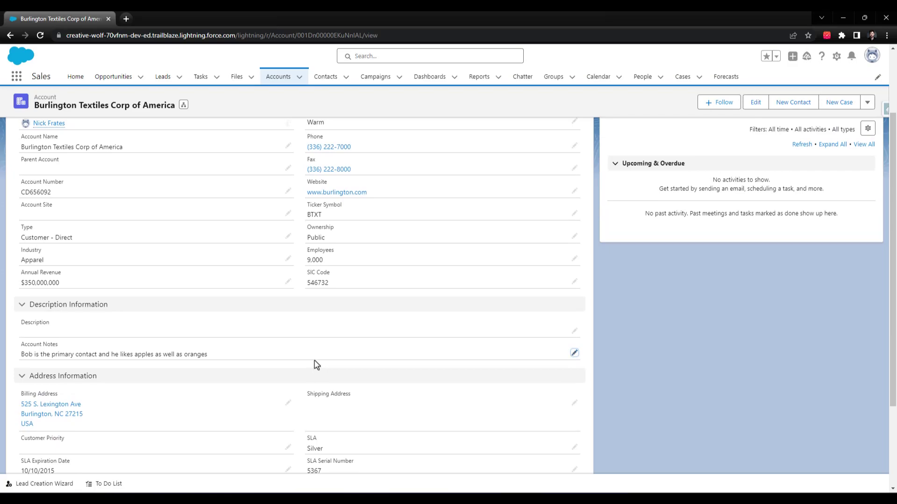
scroll(321, 369, "up", 2)
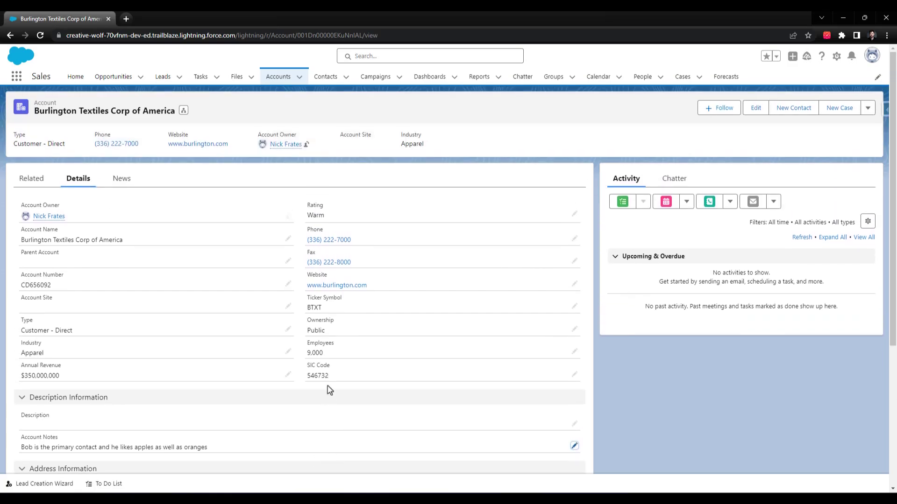
scroll(338, 386, "up", 1)
Step: From the account's Related tab, open the Burlington Textiles Weaving Plant Generator opportunity
left_click(33, 180)
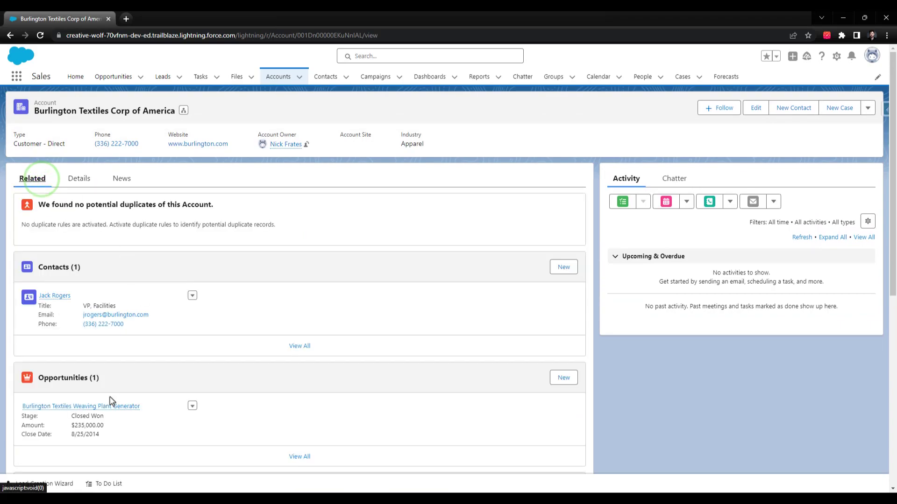
scroll(344, 351, "down", 3)
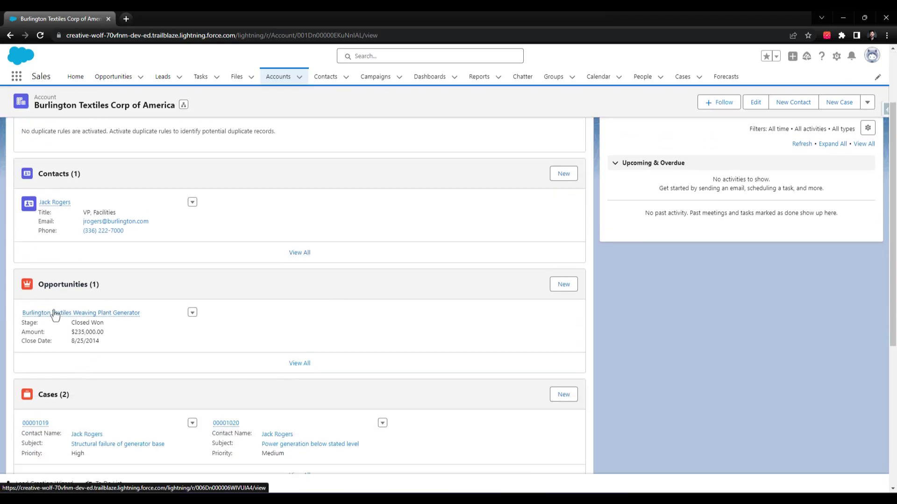
mouse_move(52, 320)
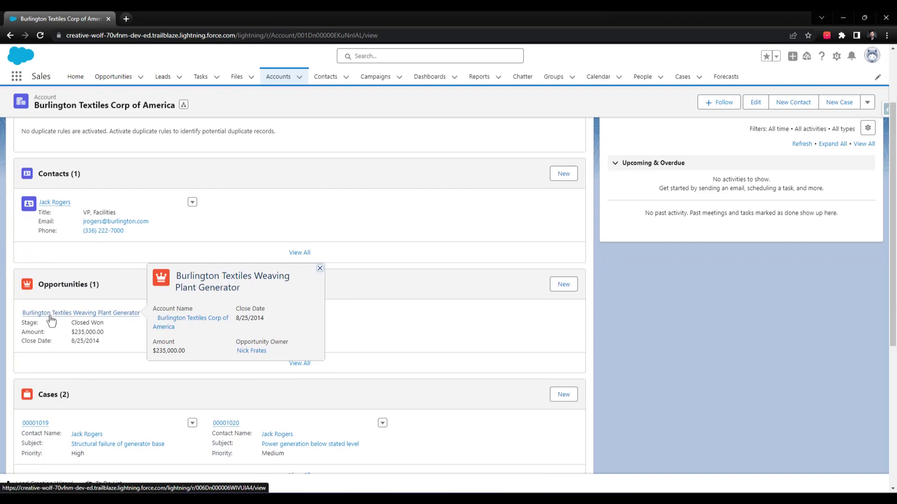
left_click(50, 314)
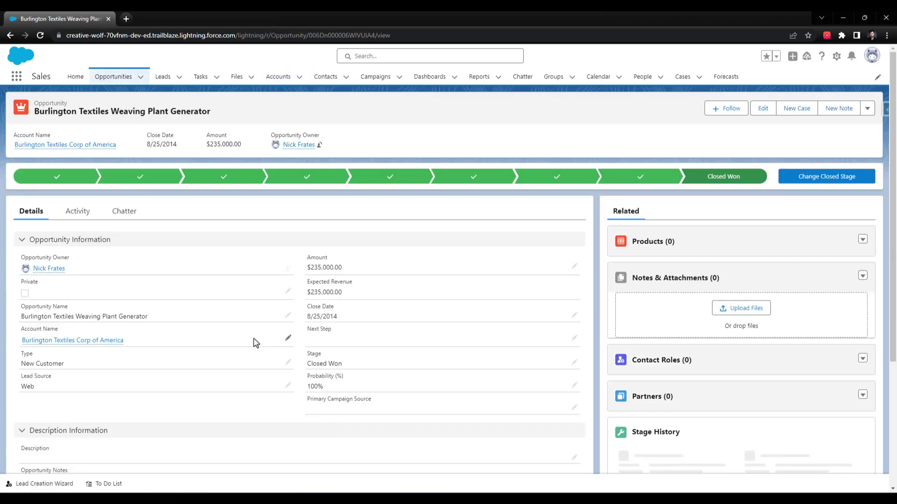
scroll(233, 298, "down", 1)
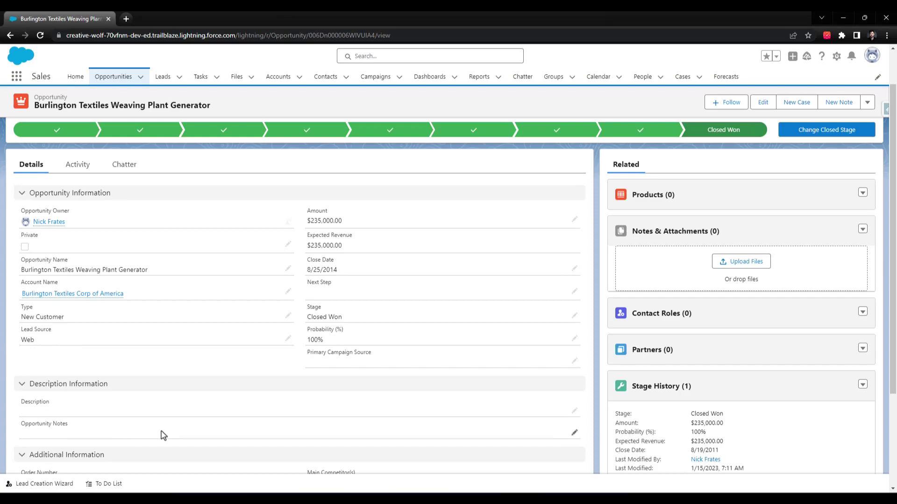
Step: Start a new Text Area (Long) custom field in the Opportunity object's Fields & Relationships
mouse_move(56, 299)
left_click(837, 56)
left_click(796, 187)
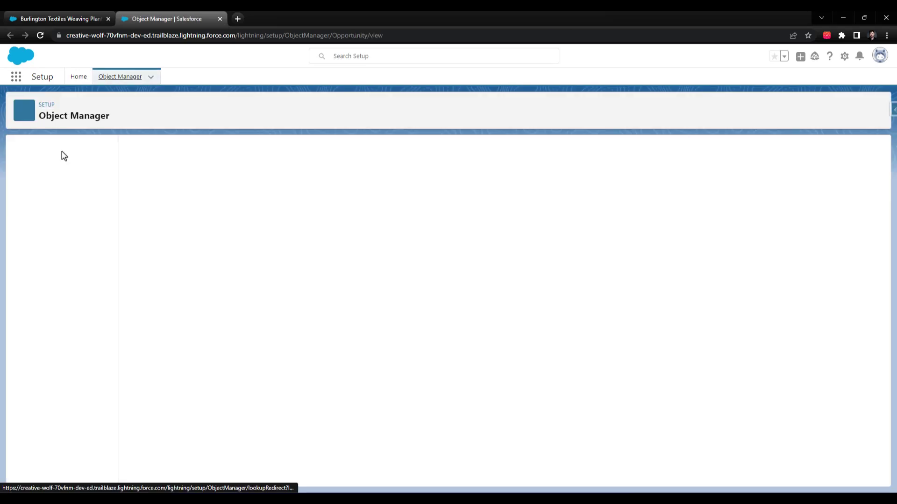
left_click(49, 171)
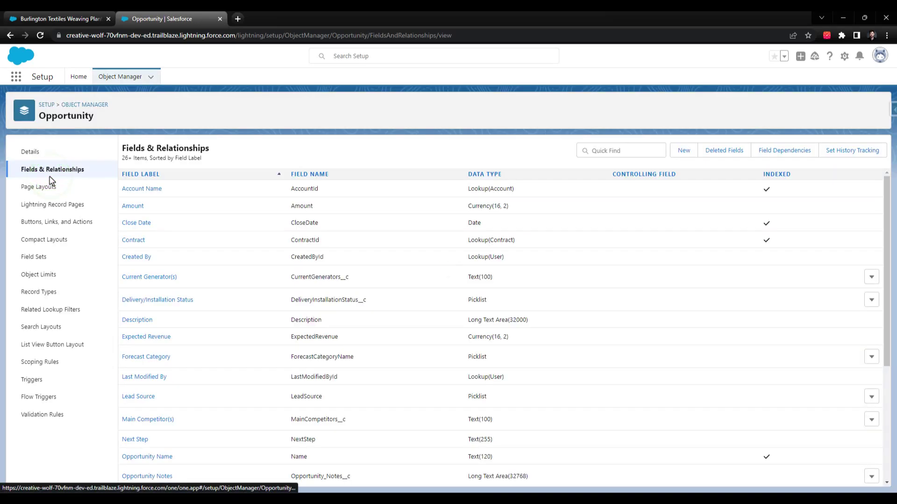
left_click(684, 150)
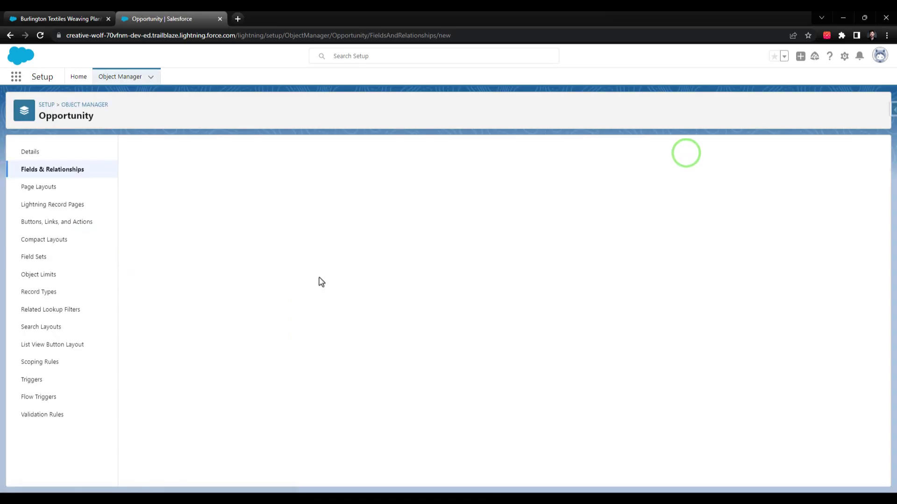
scroll(186, 299, "down", 2)
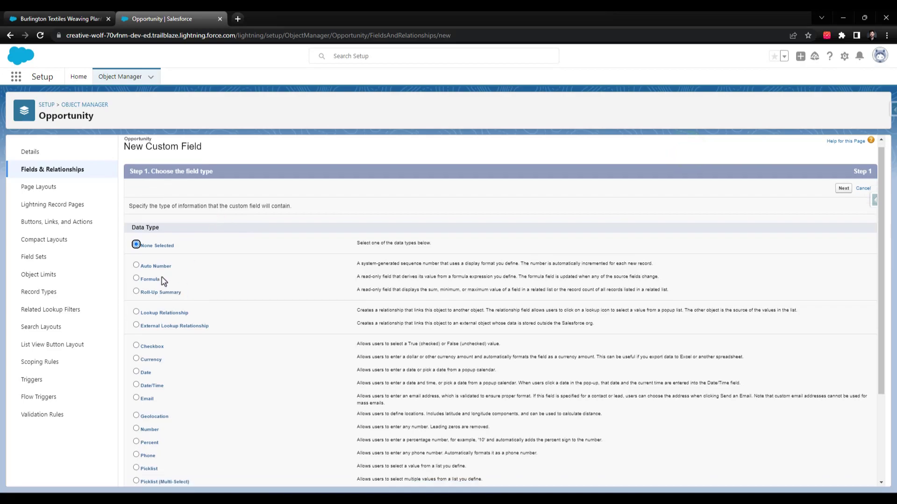
scroll(201, 360, "down", 1)
left_click(160, 401)
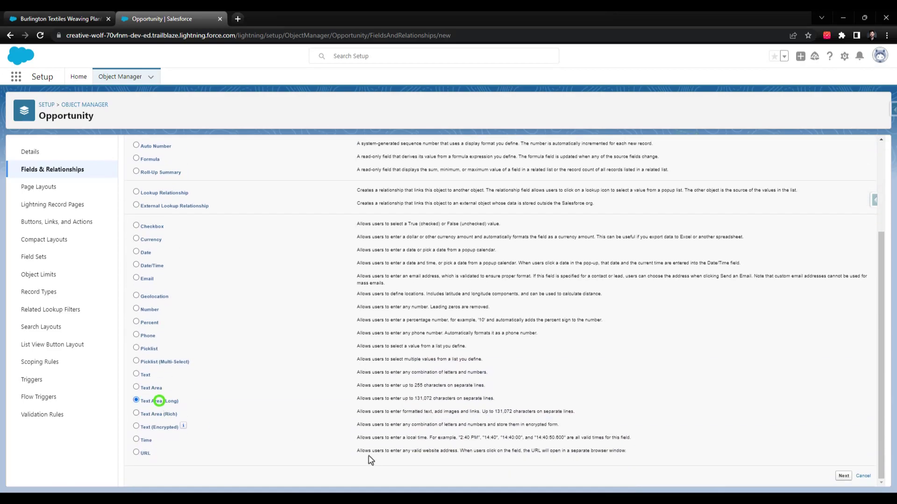
scroll(605, 371, "up", 3)
left_click(843, 195)
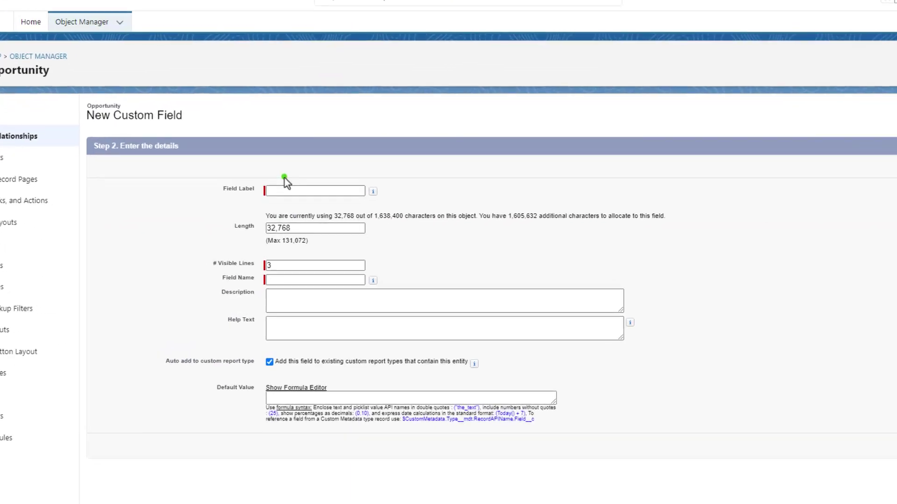
Step: Label the field Account Notes and proceed past field-level security to the page layout step
left_click(286, 187)
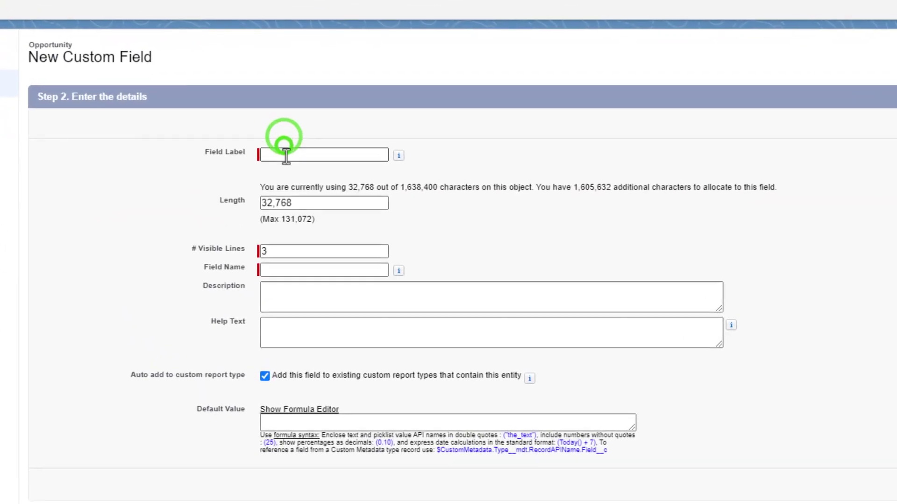
type("Account Notes")
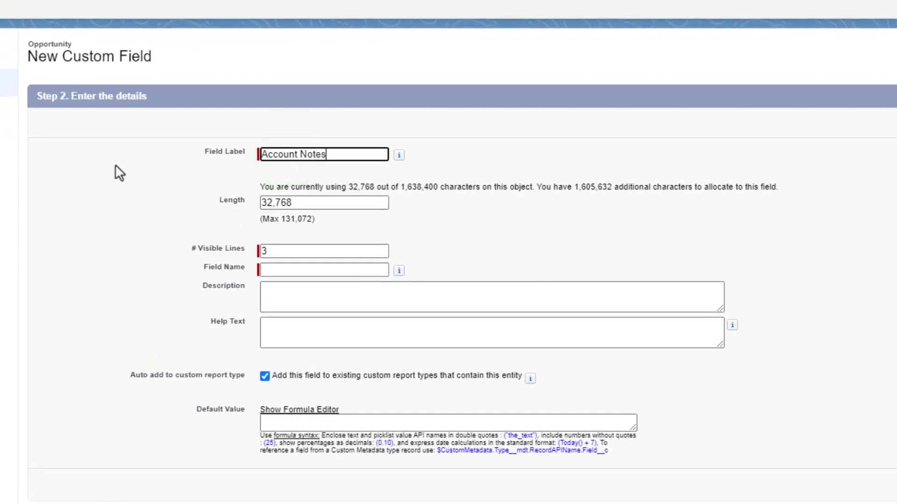
key("Tab")
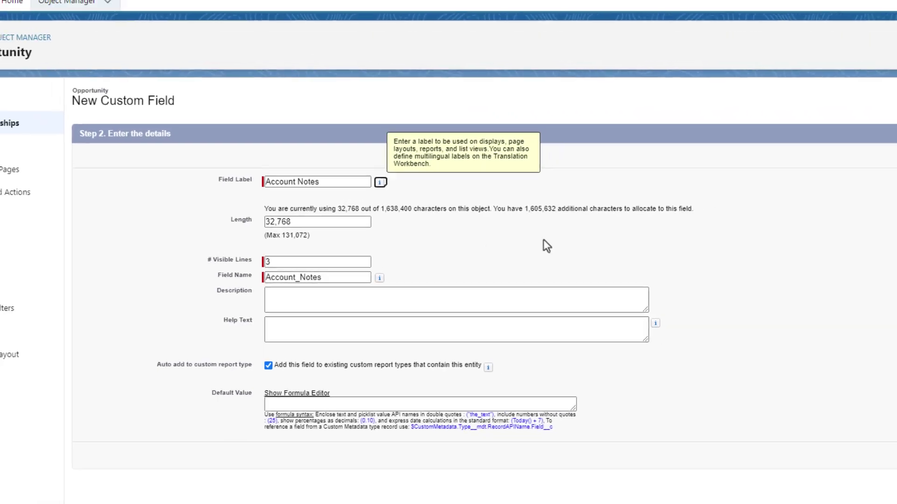
left_click(543, 240)
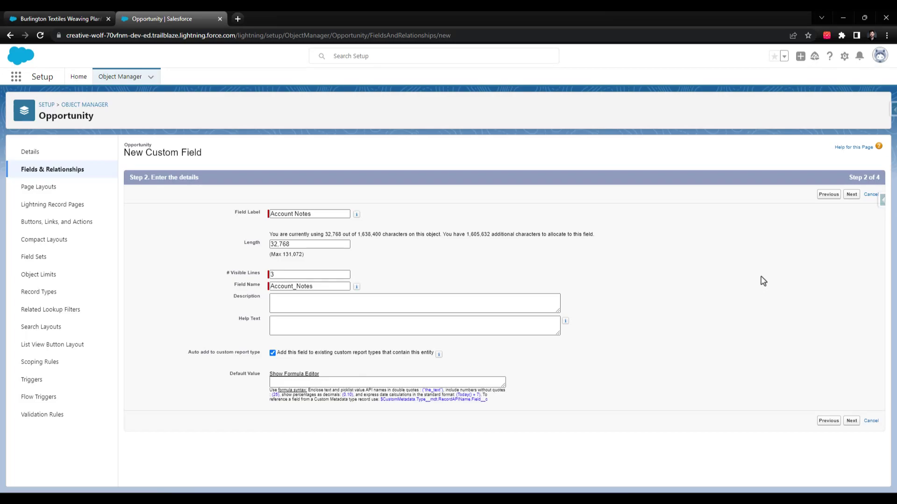
left_click(850, 197)
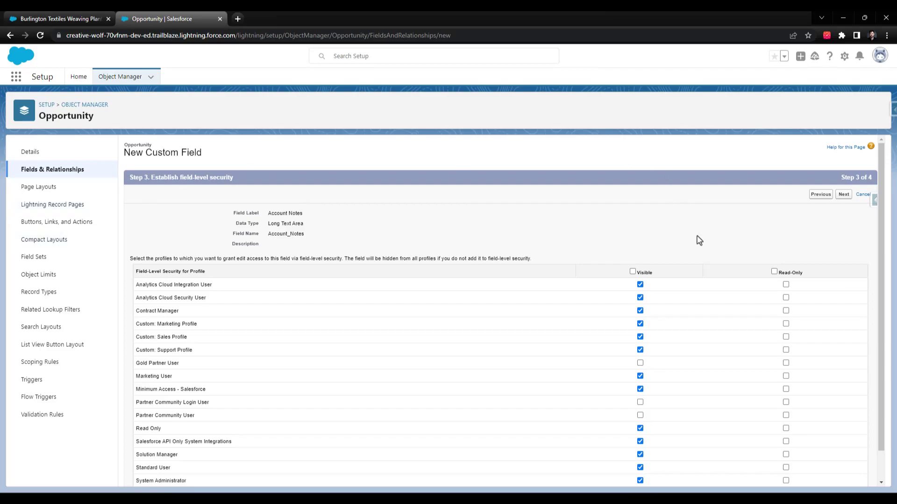
left_click(836, 196)
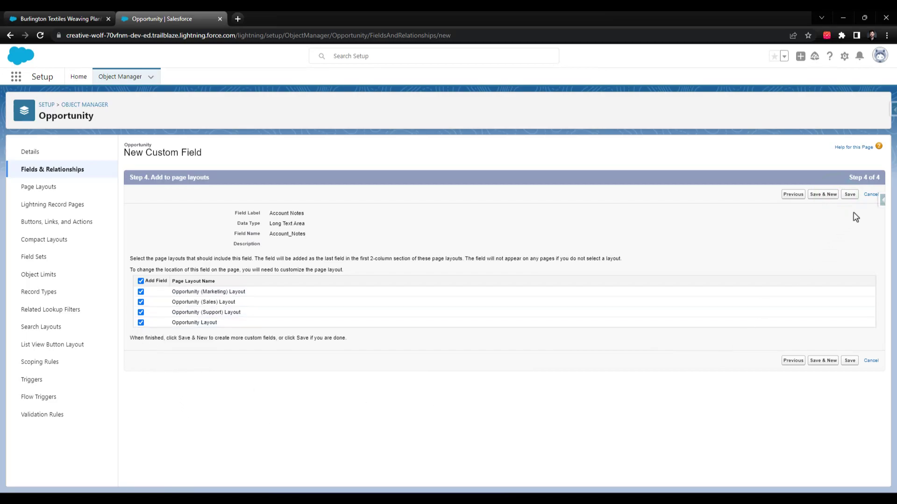
Step: Save the field and move Account Notes to the top of Description Information in Opportunity Layout
left_click(848, 195)
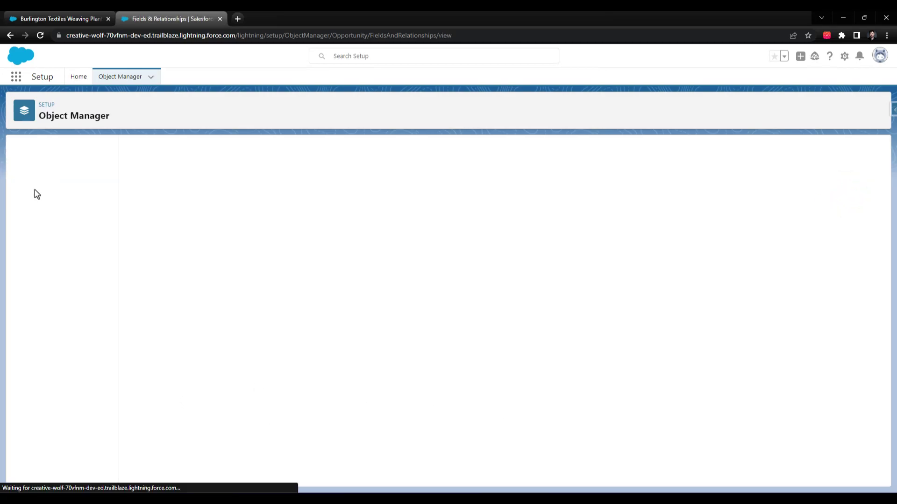
left_click(35, 190)
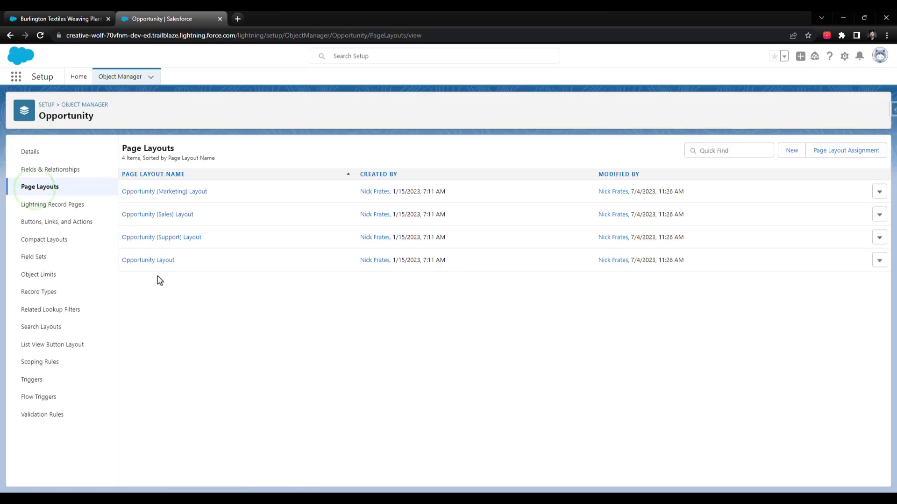
left_click(147, 261)
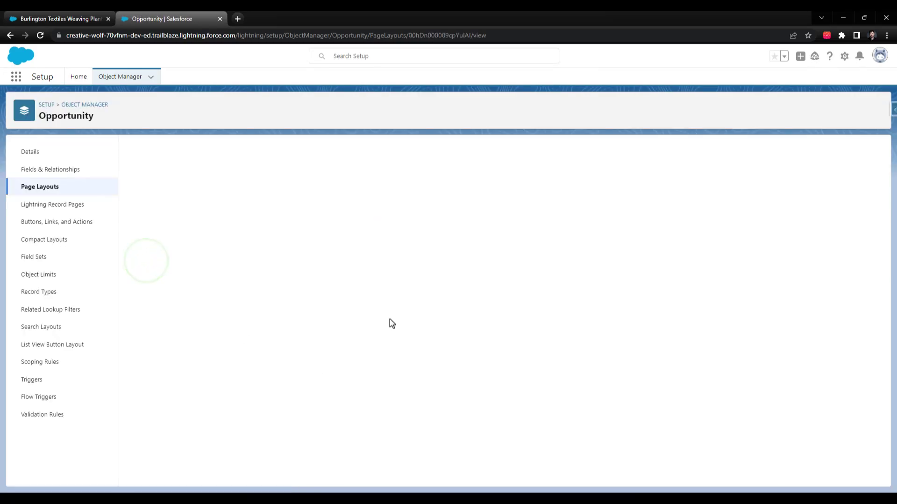
scroll(270, 355, "down", 1)
scroll(270, 355, "up", 3)
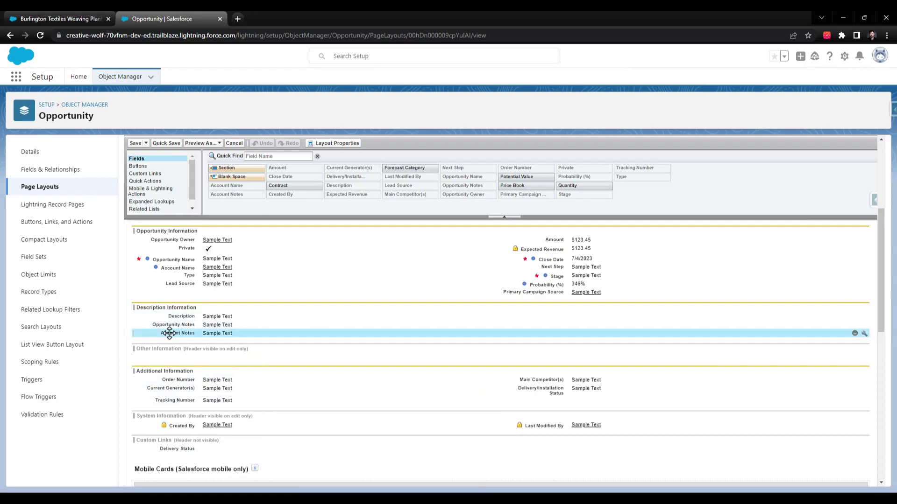
mouse_move(172, 335)
left_mouse_down()
mouse_move(171, 321)
mouse_move(187, 340)
mouse_move(175, 343)
left_mouse_up()
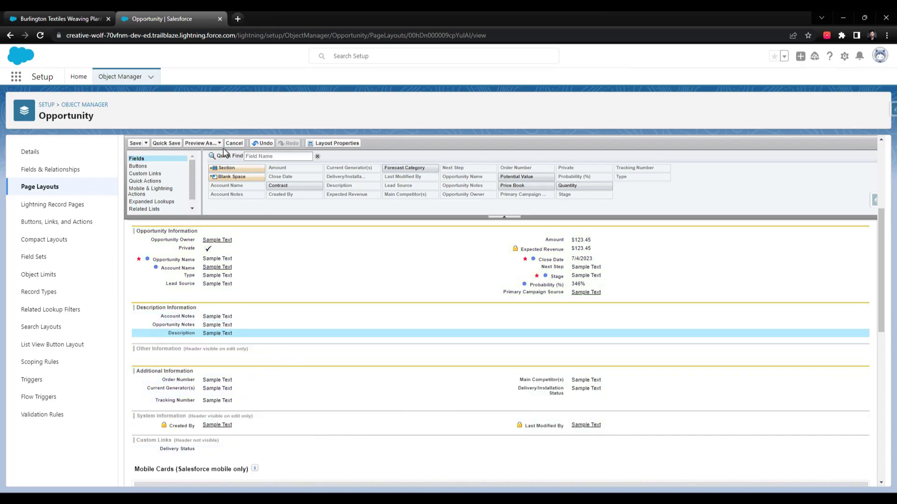
left_click(167, 143)
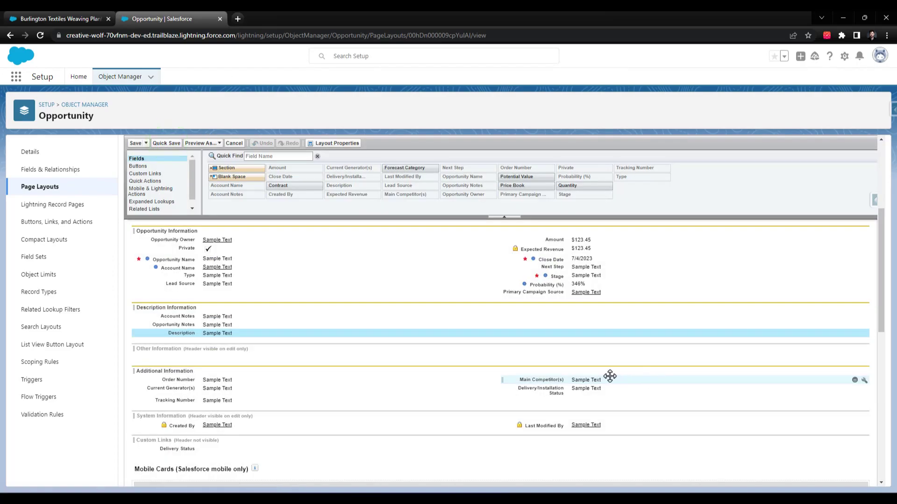
scroll(510, 382, "up", 1)
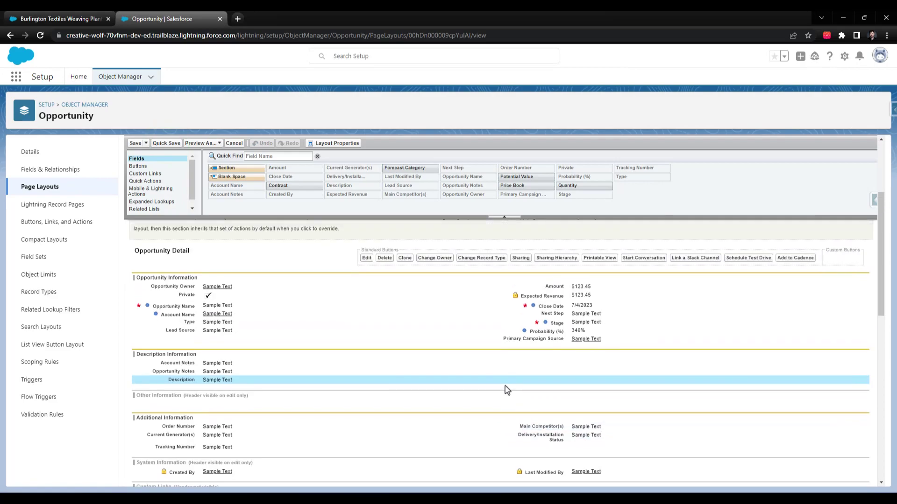